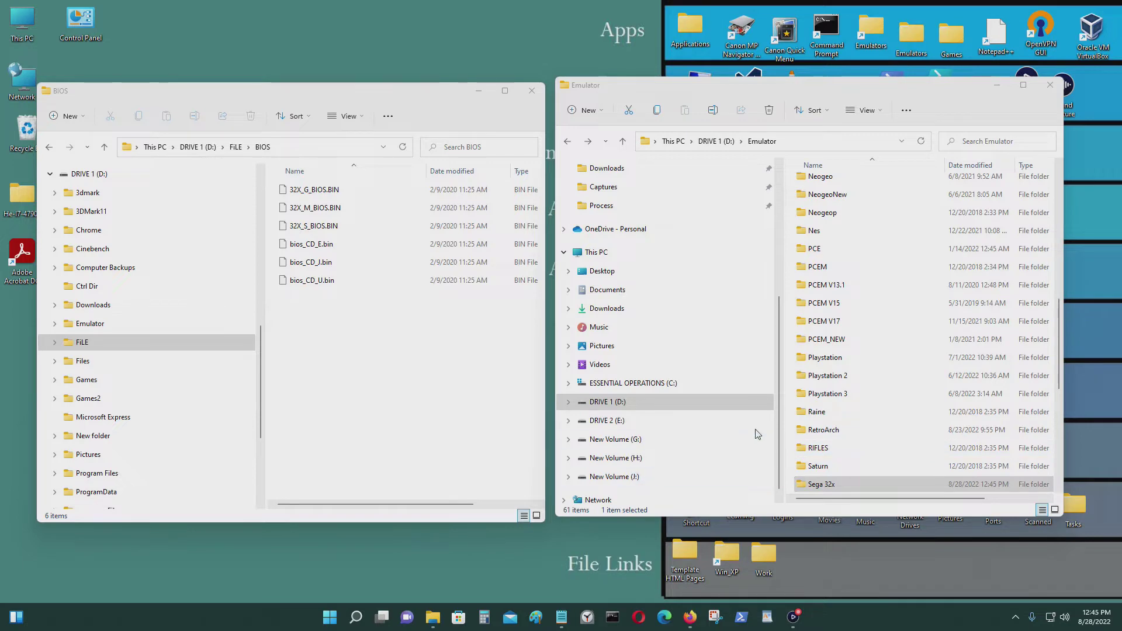
Switch to the browser and check the Sega CD BIOS filenames bios_CD_E.bin, bios_CD_U.bin and bios_CD_J.bin in the Genesis Plus GX documentation.
click(691, 613)
scroll(716, 418, up, 2)
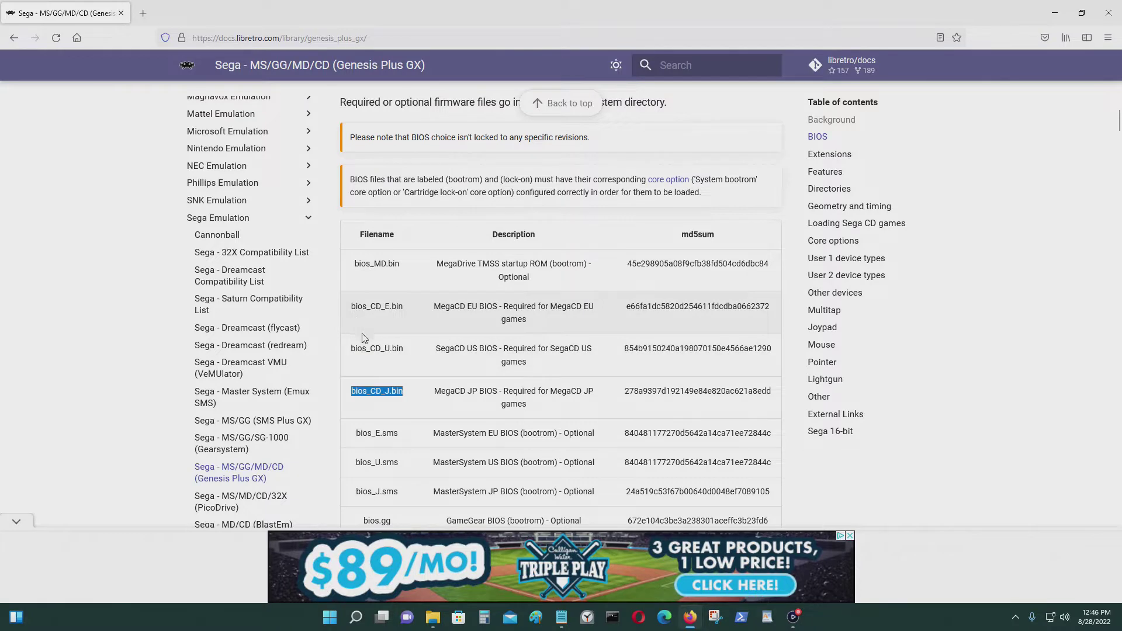
drag(345, 310, 399, 313)
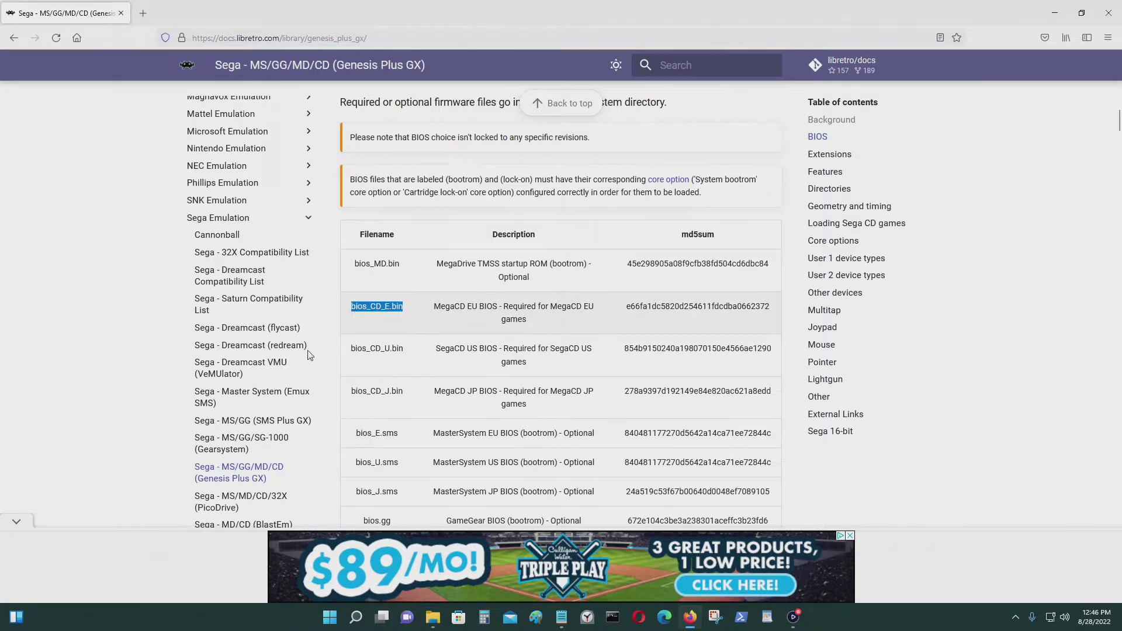
drag(349, 349, 417, 350)
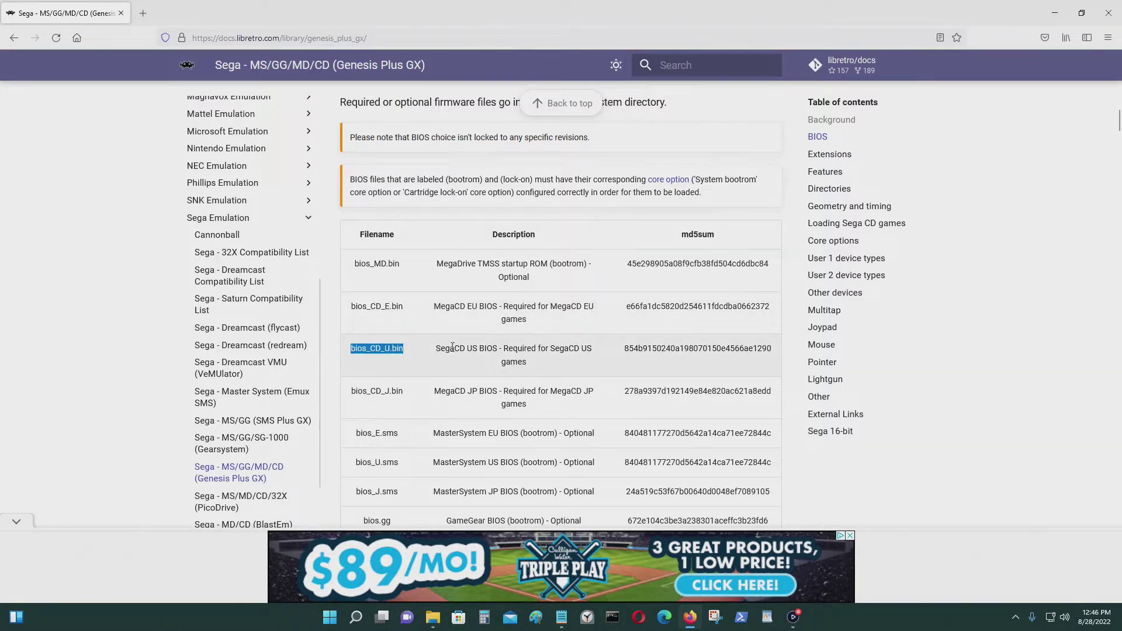
drag(350, 392, 430, 396)
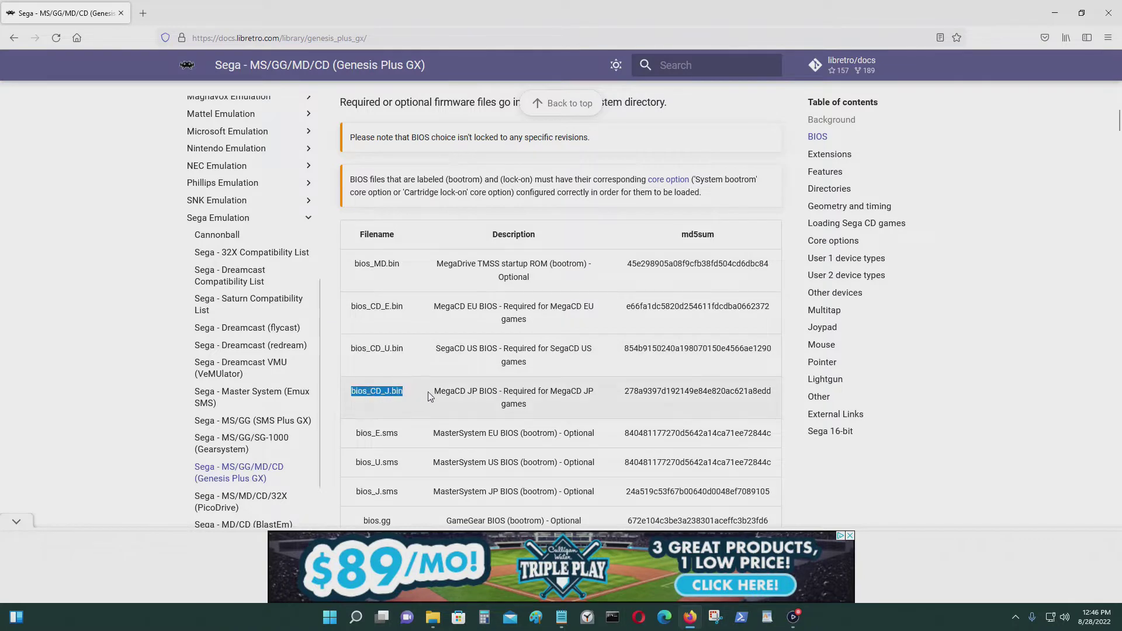
click(1055, 13)
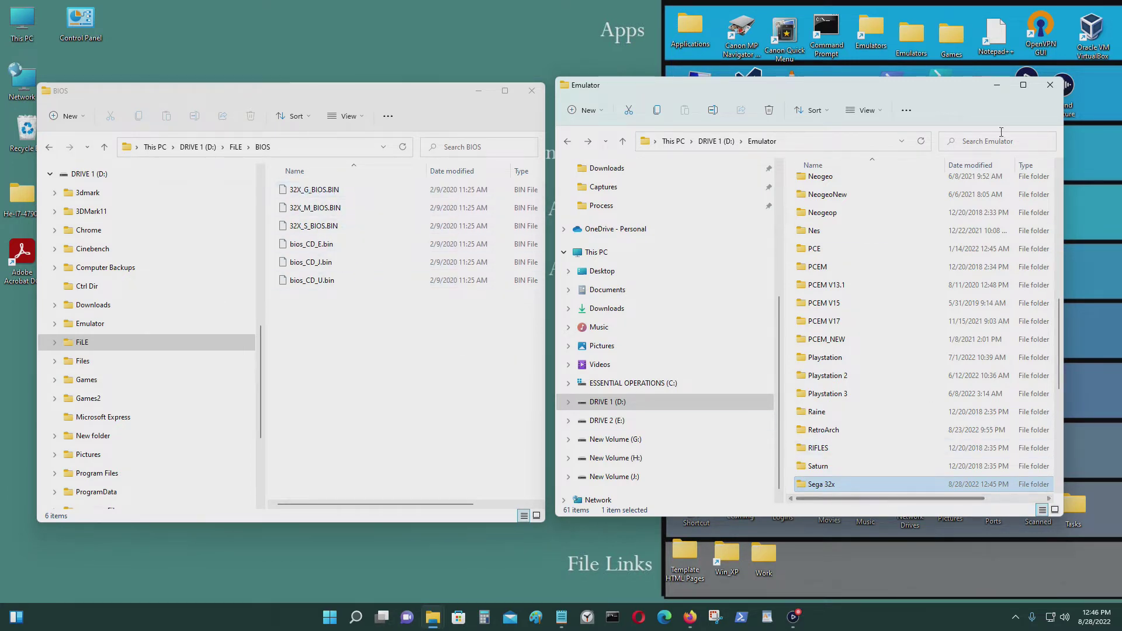
Open the RetroArch folder inside the Emulator folder on DRIVE 1 (D:).
click(567, 141)
scroll(887, 346, down, 3)
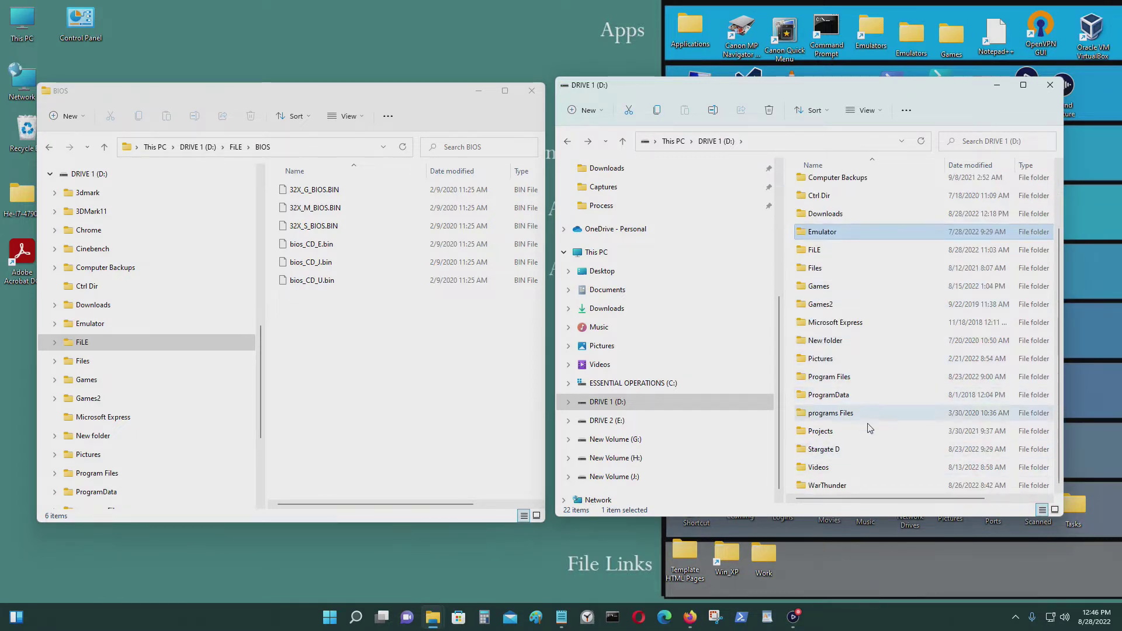
double_click(878, 229)
scroll(912, 322, down, 10)
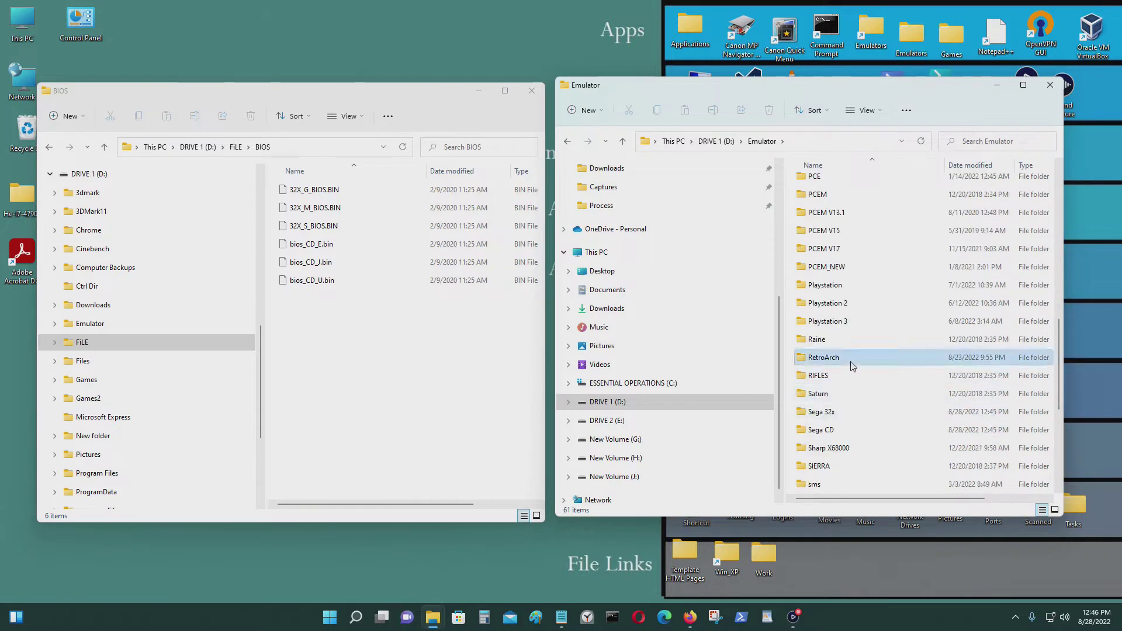
double_click(924, 357)
scroll(909, 398, down, 3)
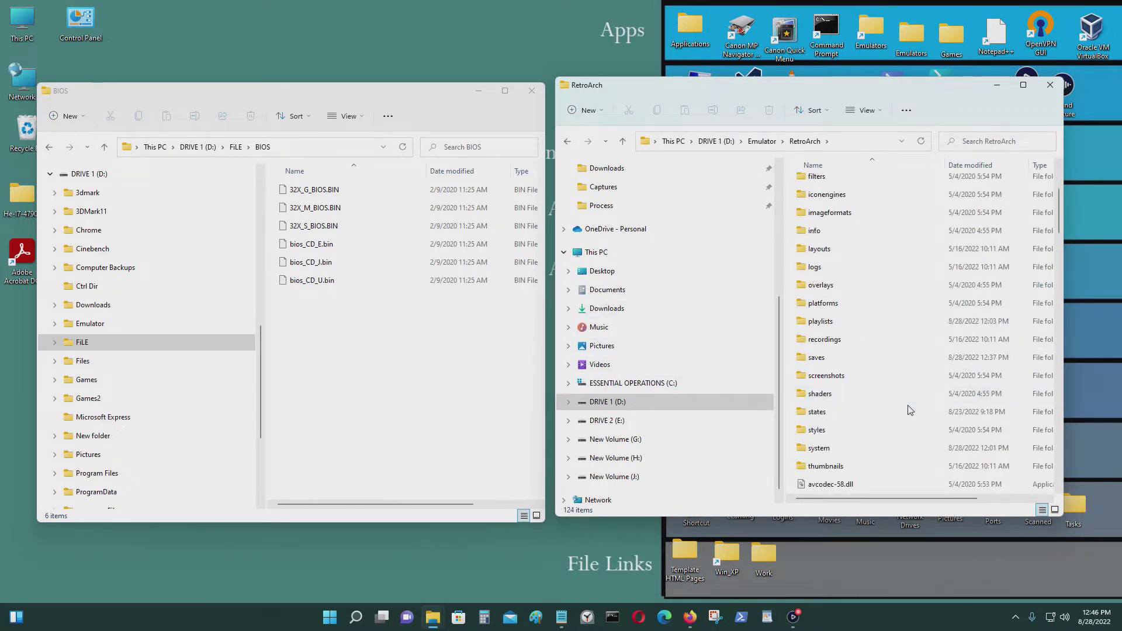
Move the six BIOS files into RetroArch's system folder, skipping files with the same names, and return to the Emulator folder.
drag(440, 380, 868, 448)
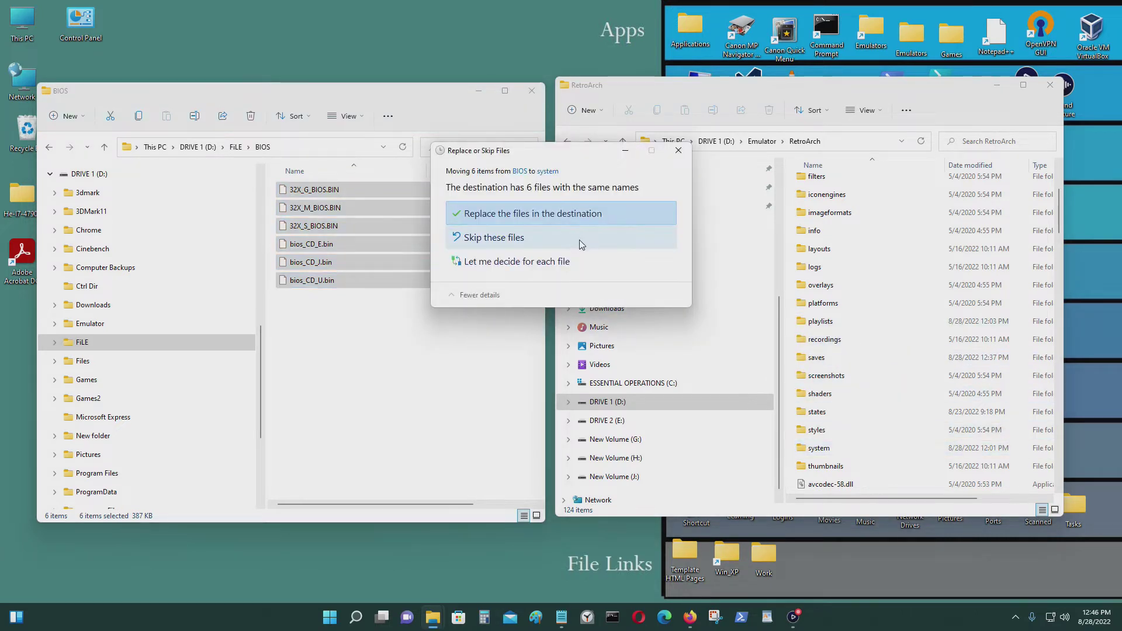
click(513, 240)
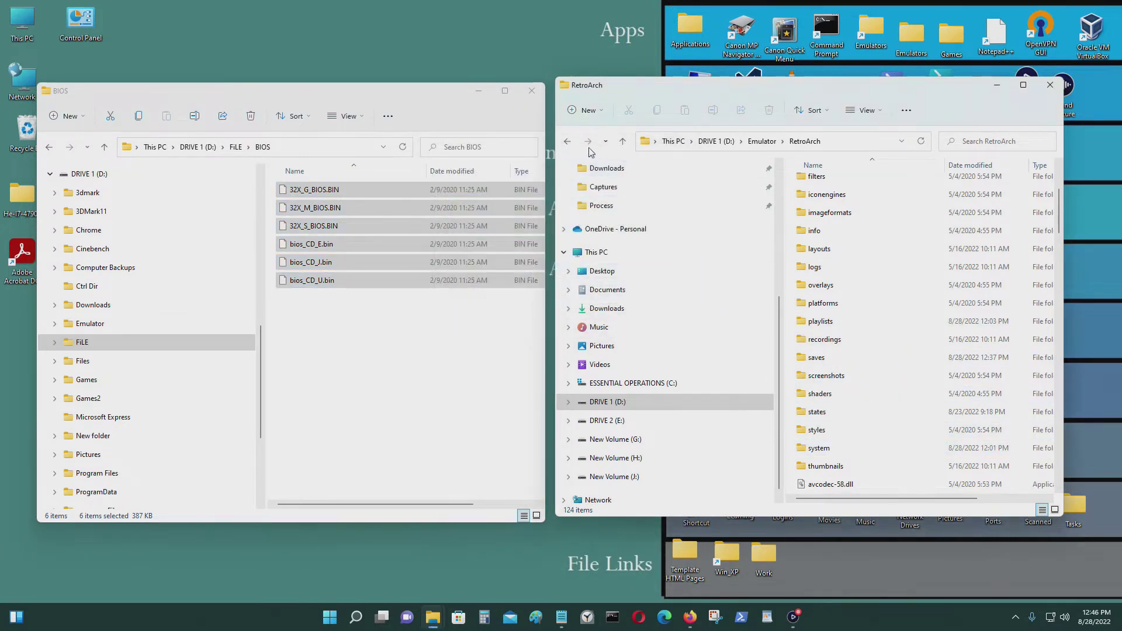
click(567, 143)
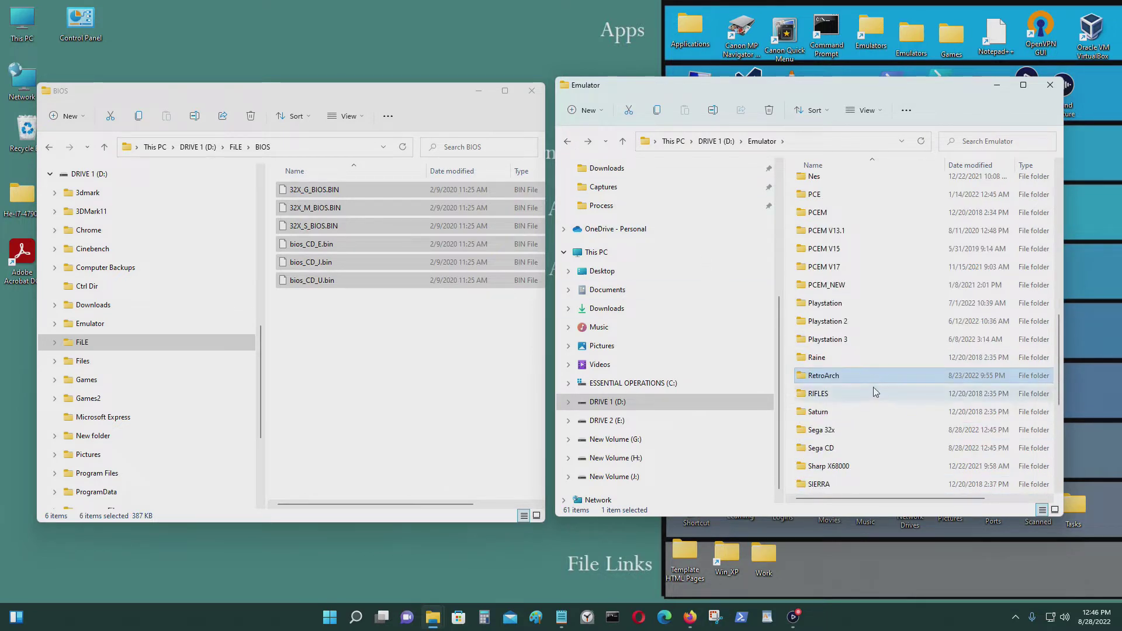
click(401, 293)
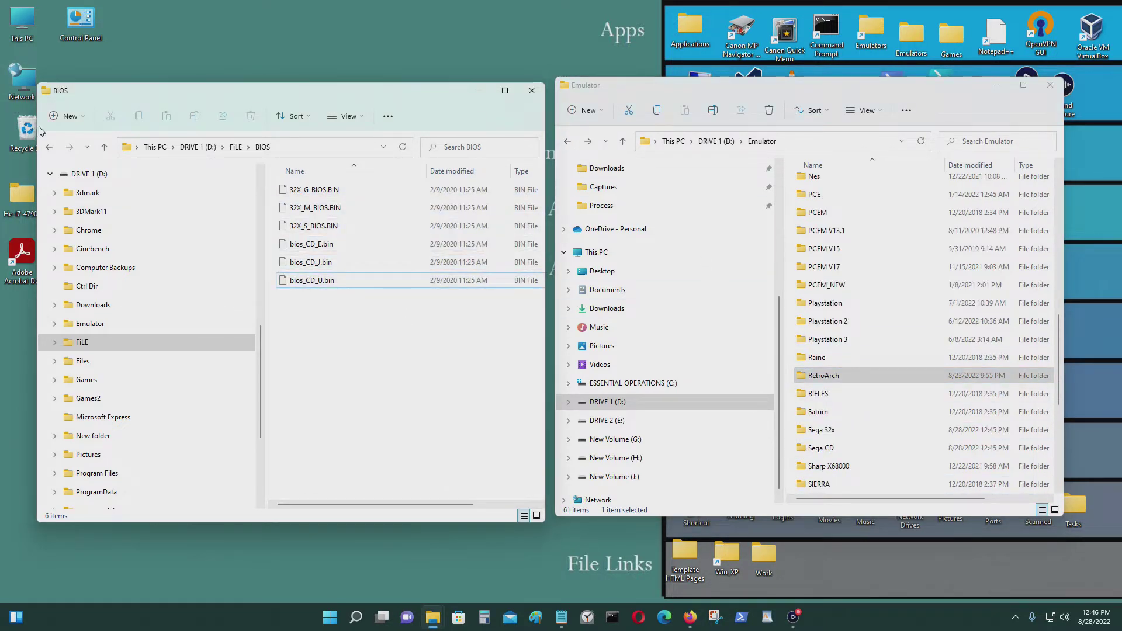
click(49, 146)
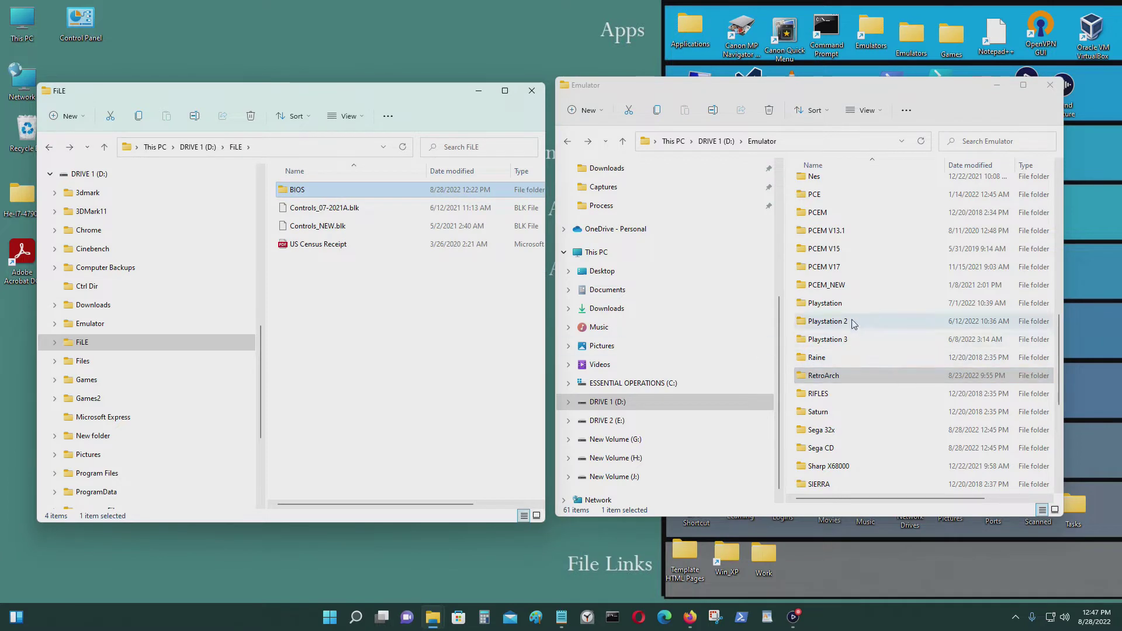
click(70, 147)
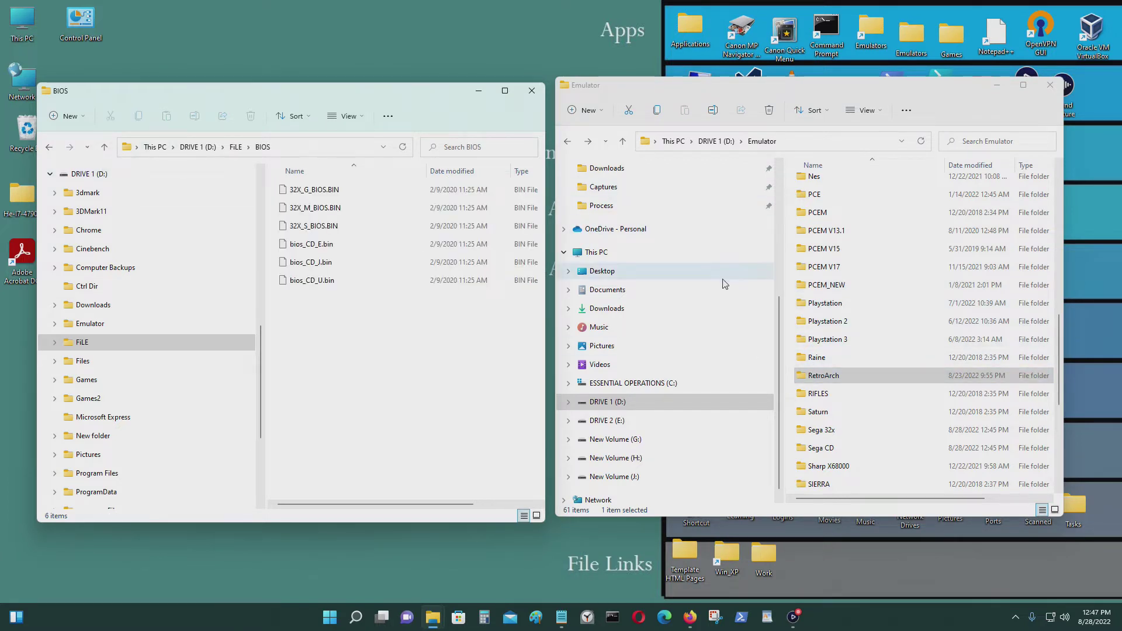
Open the Sega 32x folder in the Emulator folder and maximize its window to show the game files.
scroll(962, 379, up, 5)
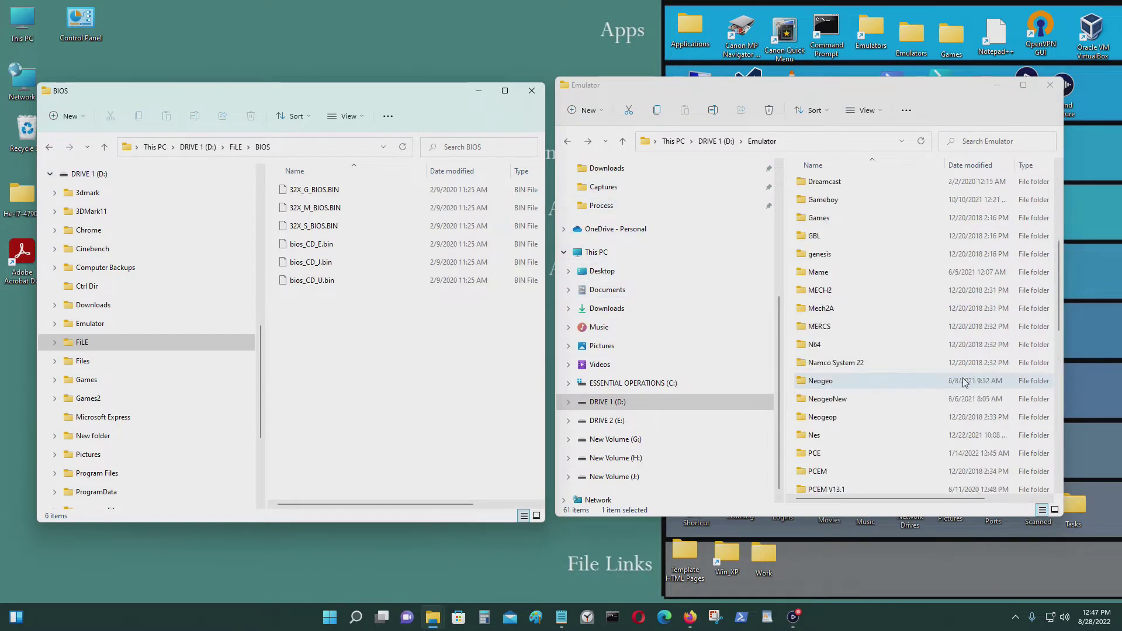
scroll(962, 380, down, 5)
scroll(959, 380, down, 1)
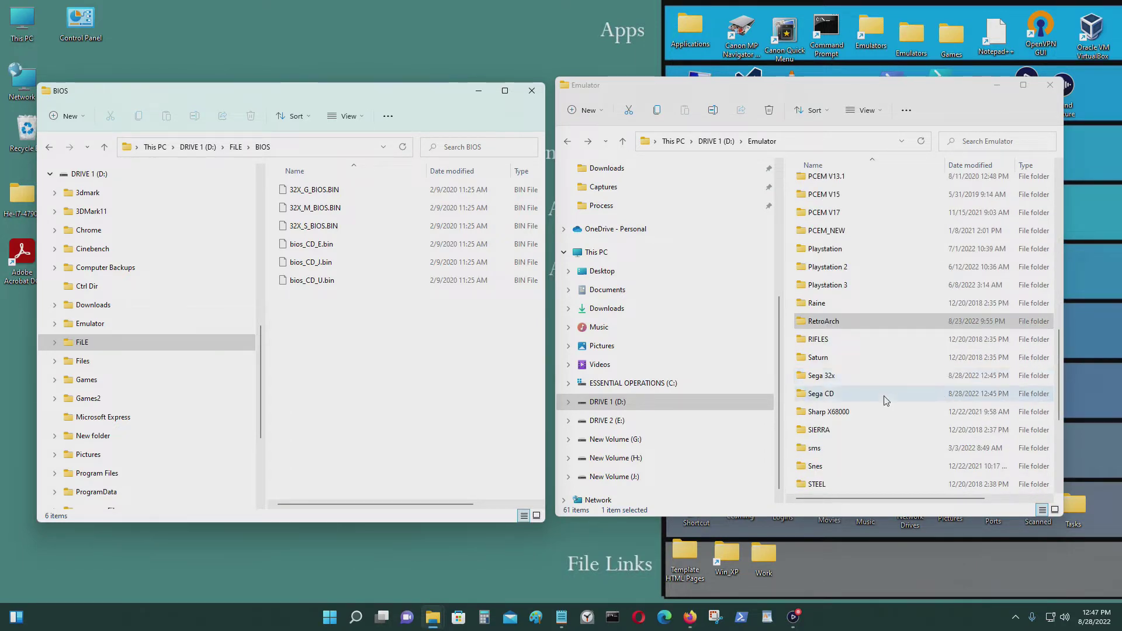
click(853, 397)
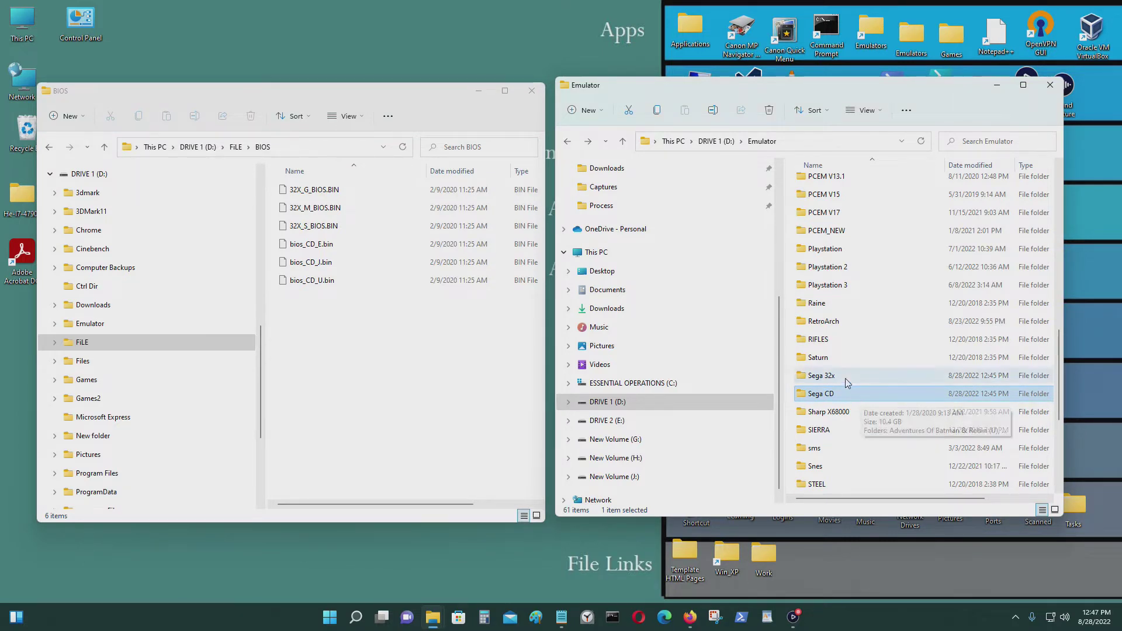
double_click(845, 376)
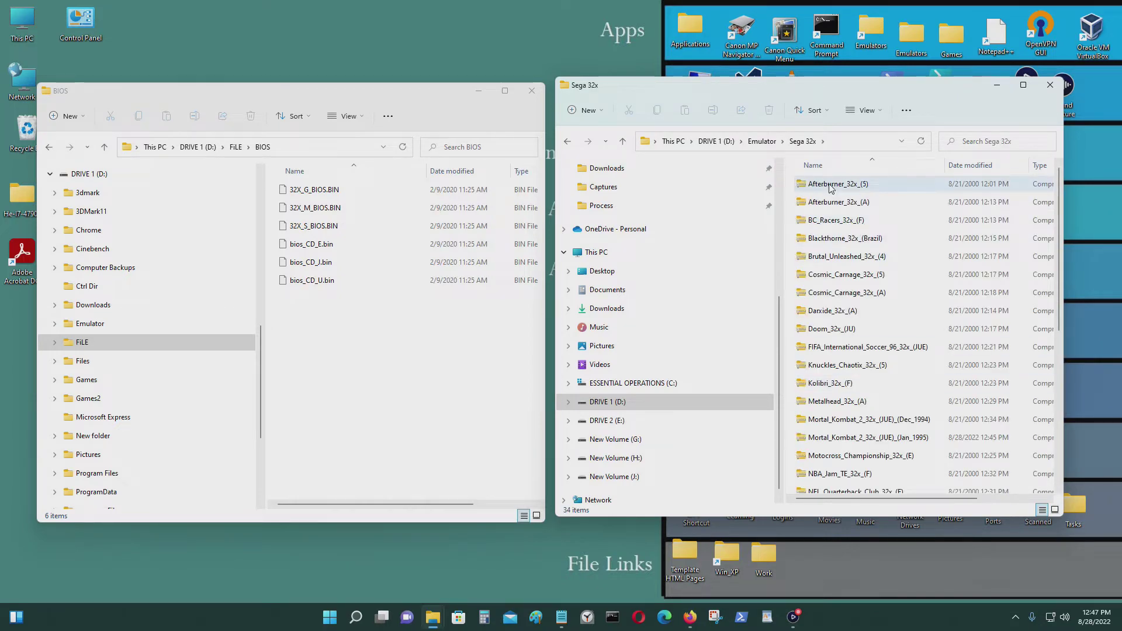
key(super+Up)
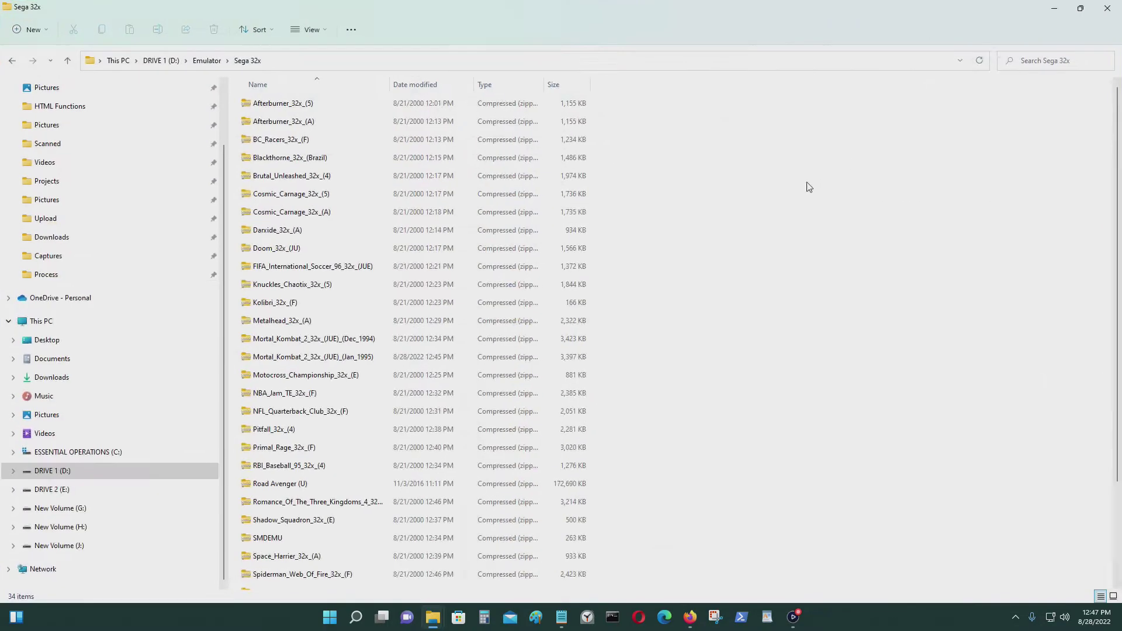
scroll(582, 175, down, 3)
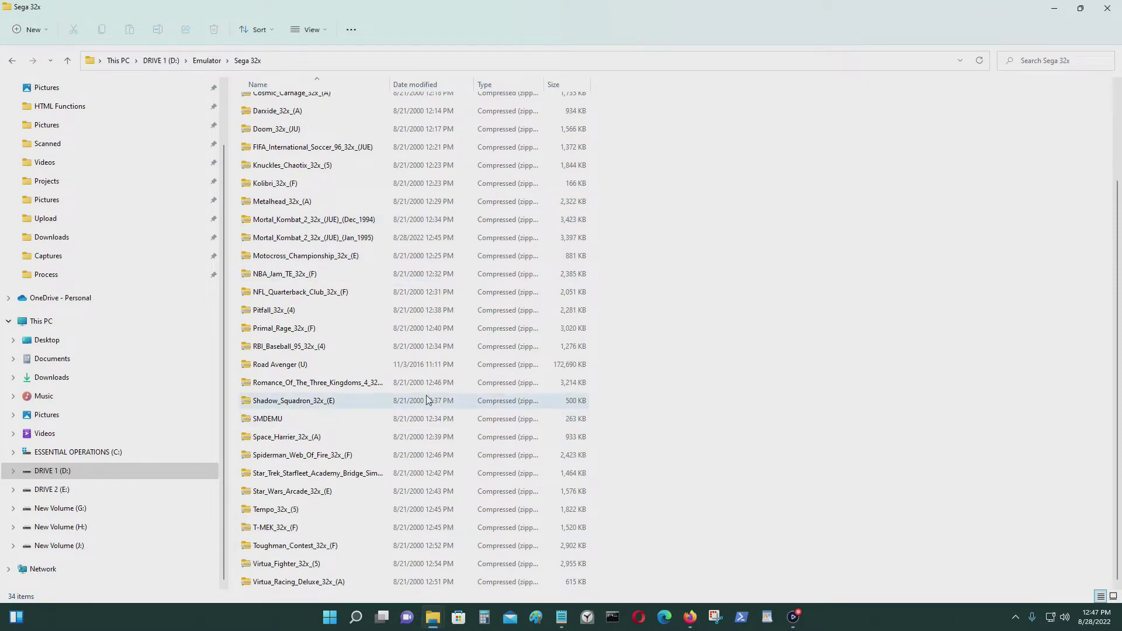
Examine the contents of the Road Avenger (U) archive and return to the Sega 32x folder.
double_click(319, 365)
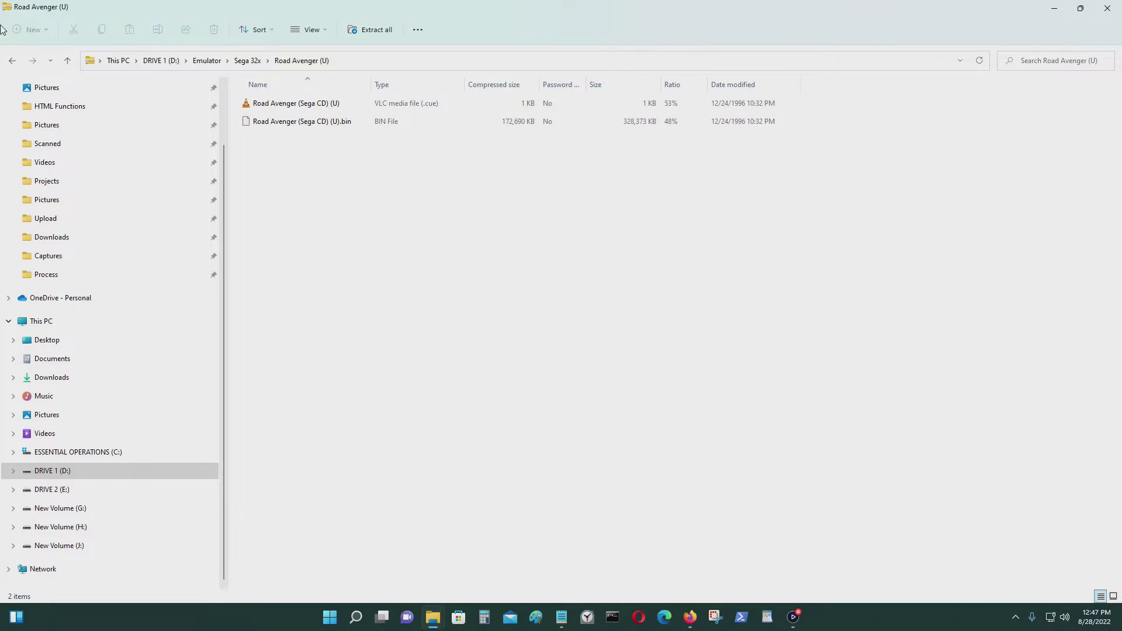
click(11, 60)
mouse_move(1080, 10)
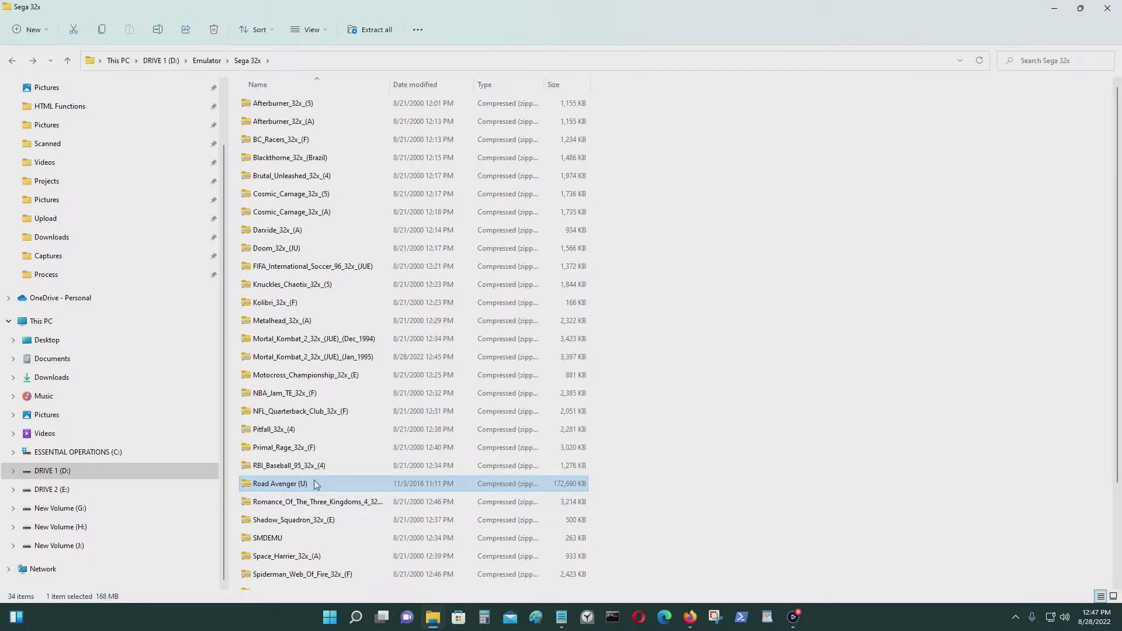
Open the Sega CD folder in the Emulator folder and examine the game files inside Animals!, The (U).
click(14, 60)
scroll(272, 225, down, 10)
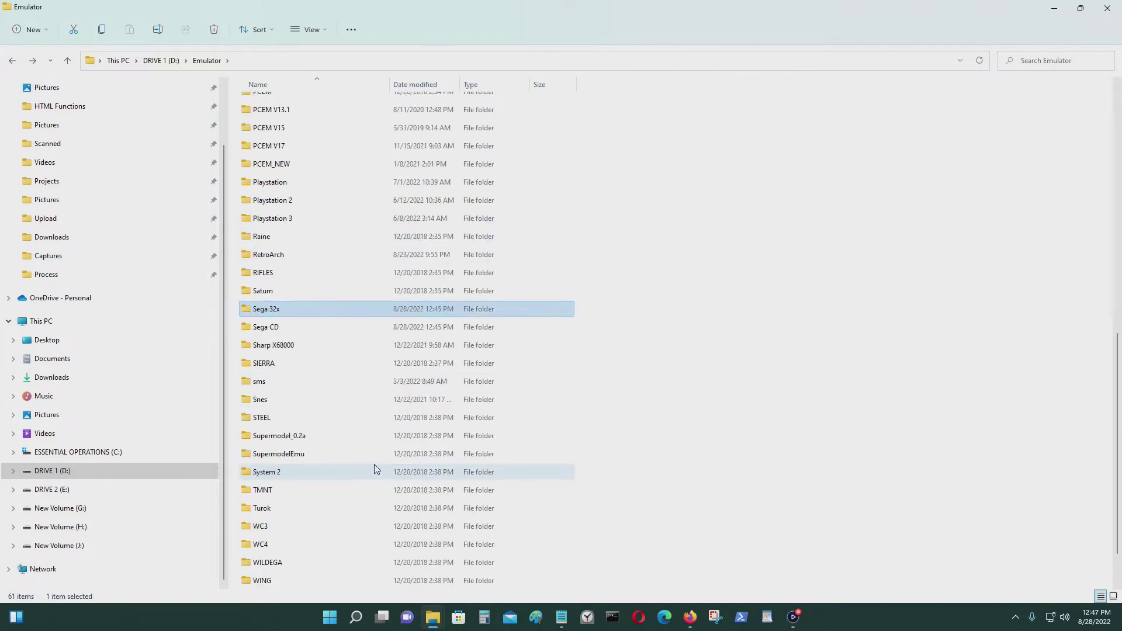
click(296, 275)
double_click(297, 276)
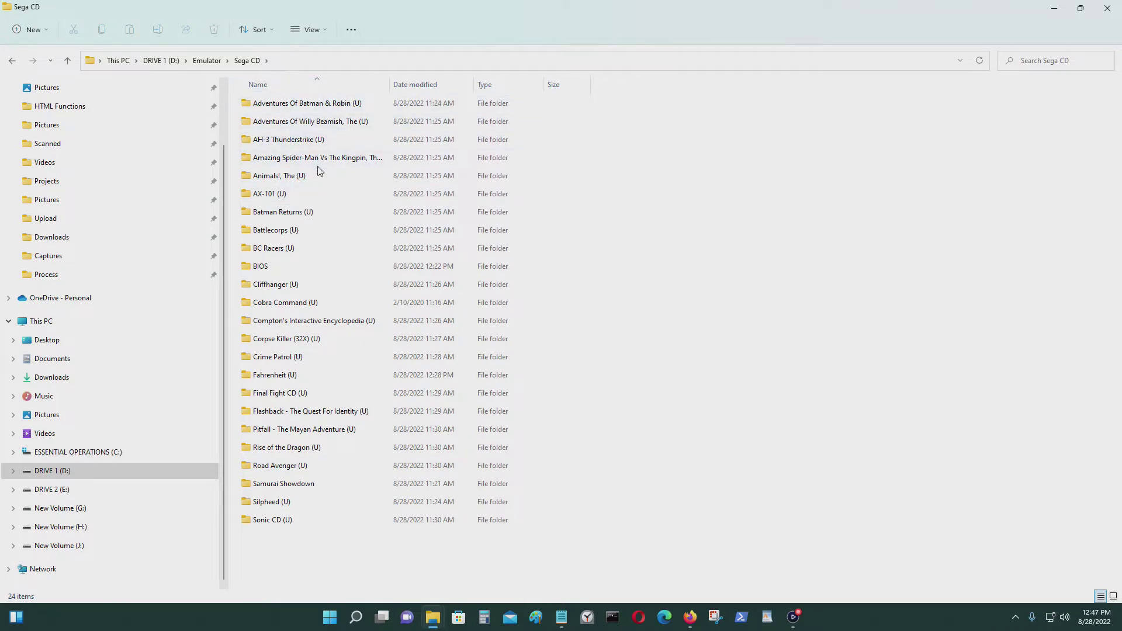
double_click(302, 177)
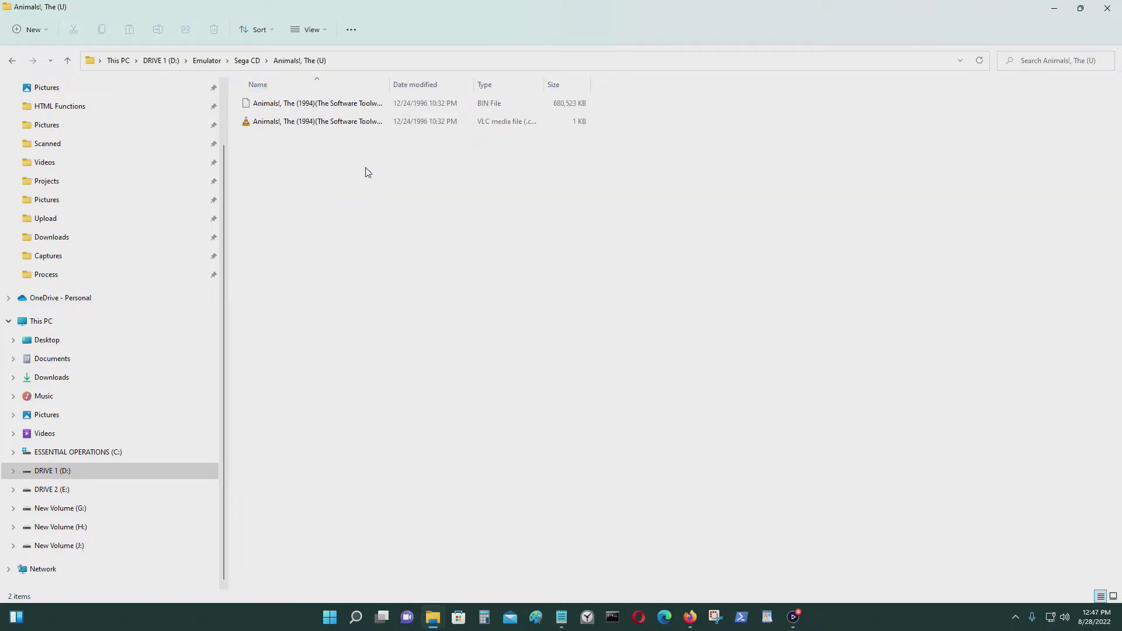
drag(486, 206, 339, 97)
click(380, 201)
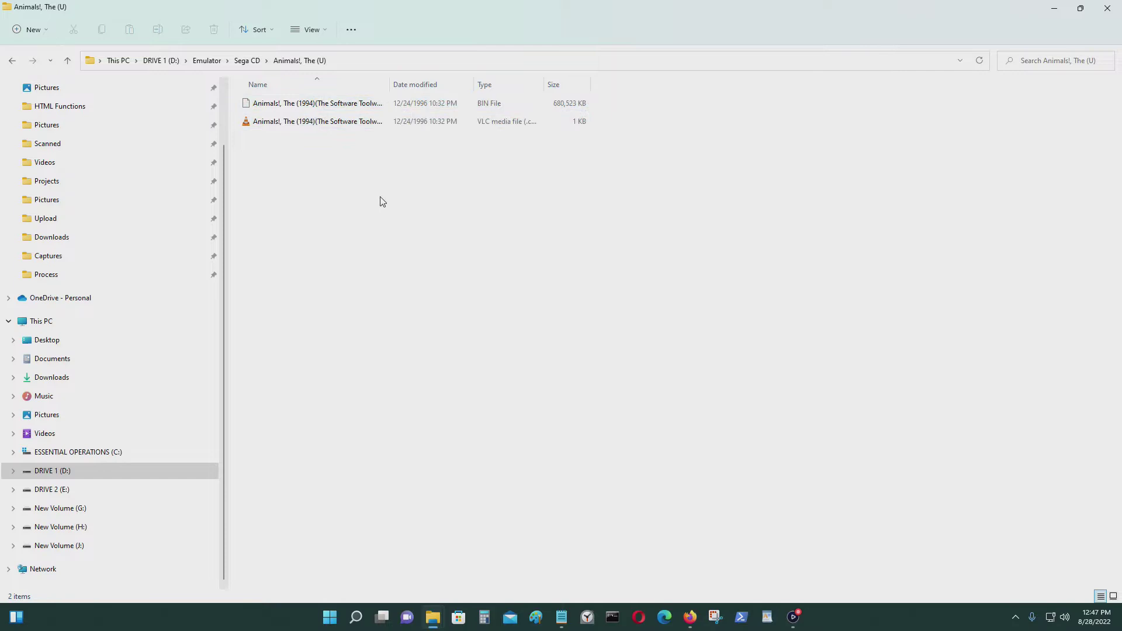
click(10, 61)
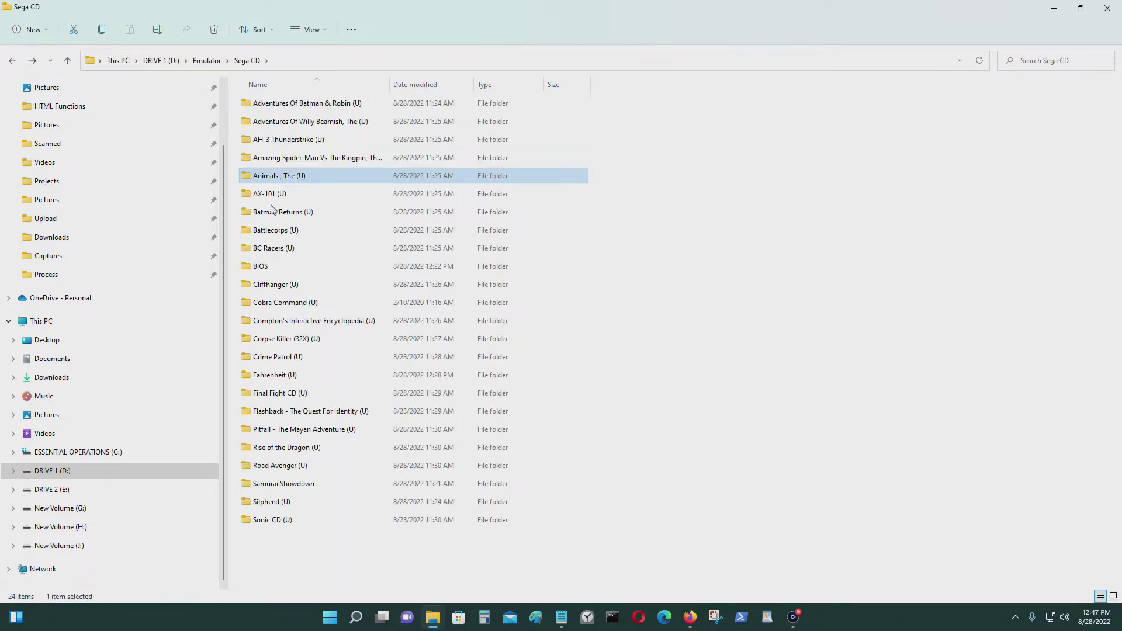
Delete the Road Avenger (U) archive from the Sega 32x folder.
click(11, 60)
scroll(567, 368, down, 5)
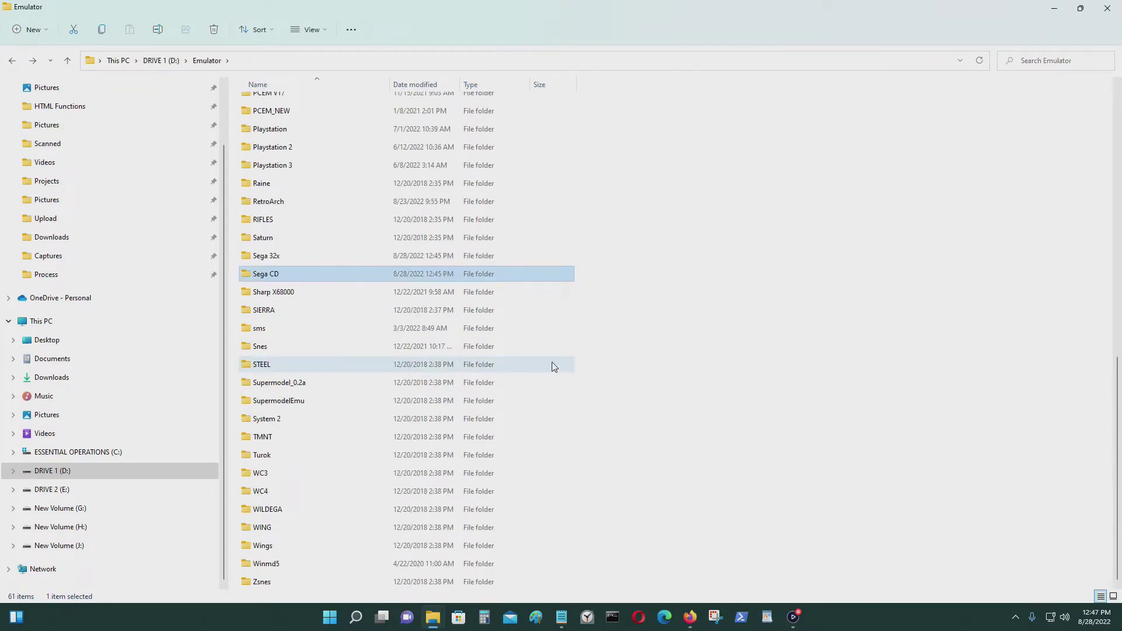
double_click(303, 255)
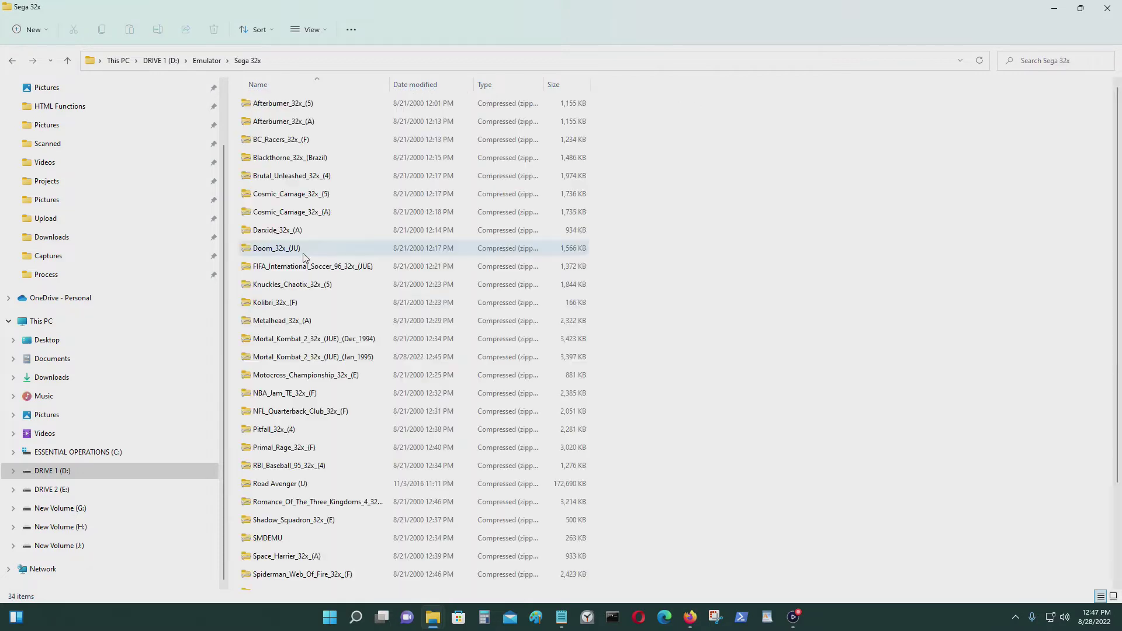
click(359, 484)
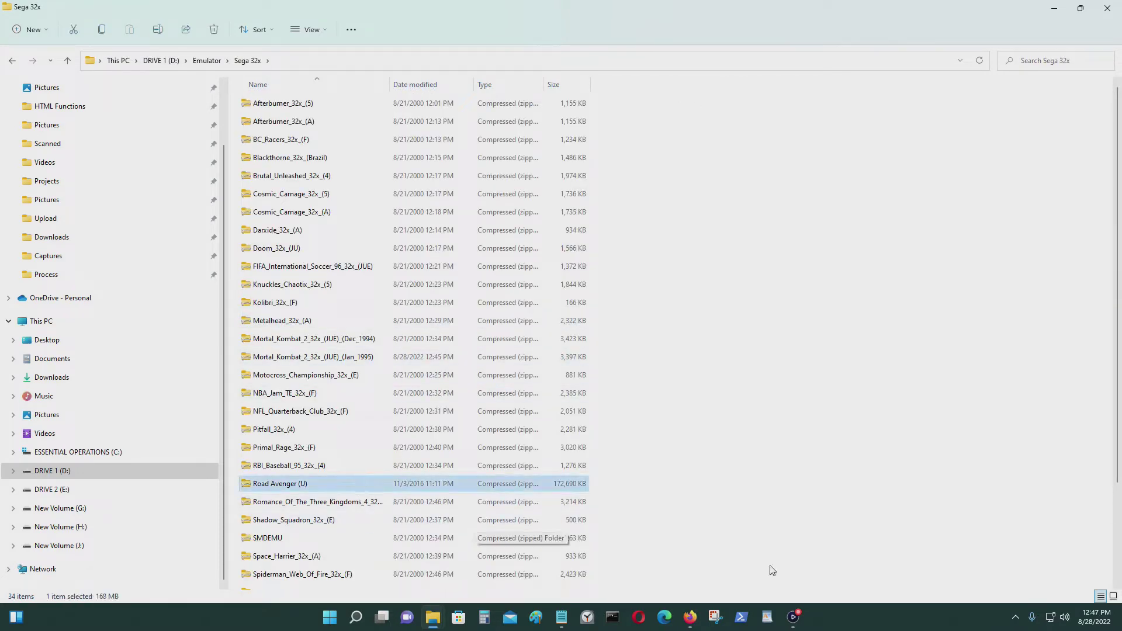
key(Delete)
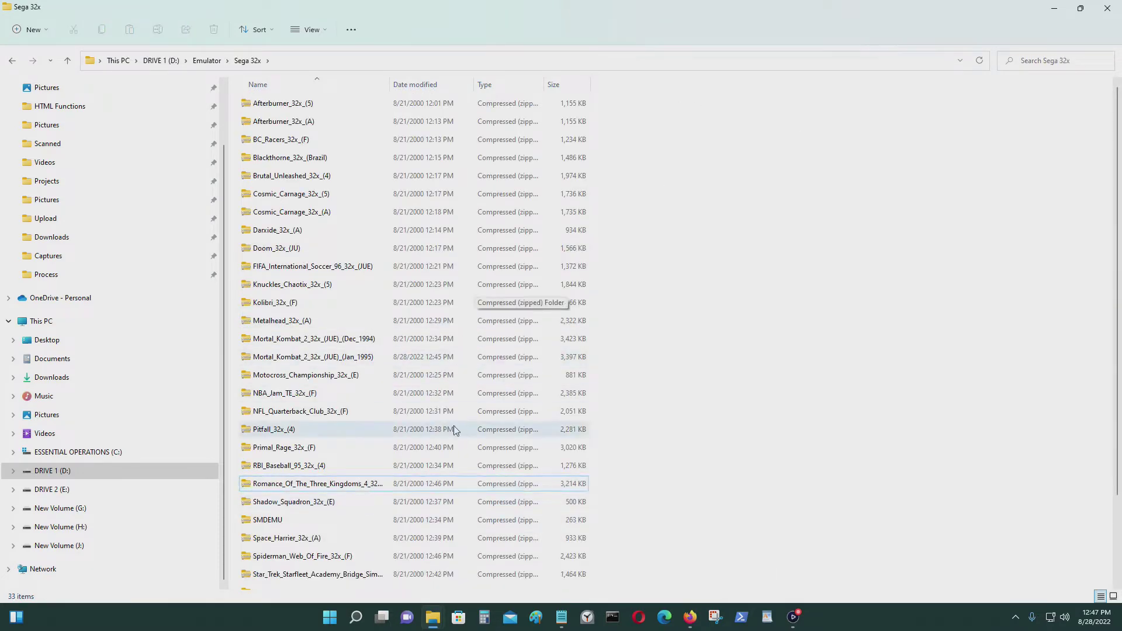
scroll(507, 491, down, 2)
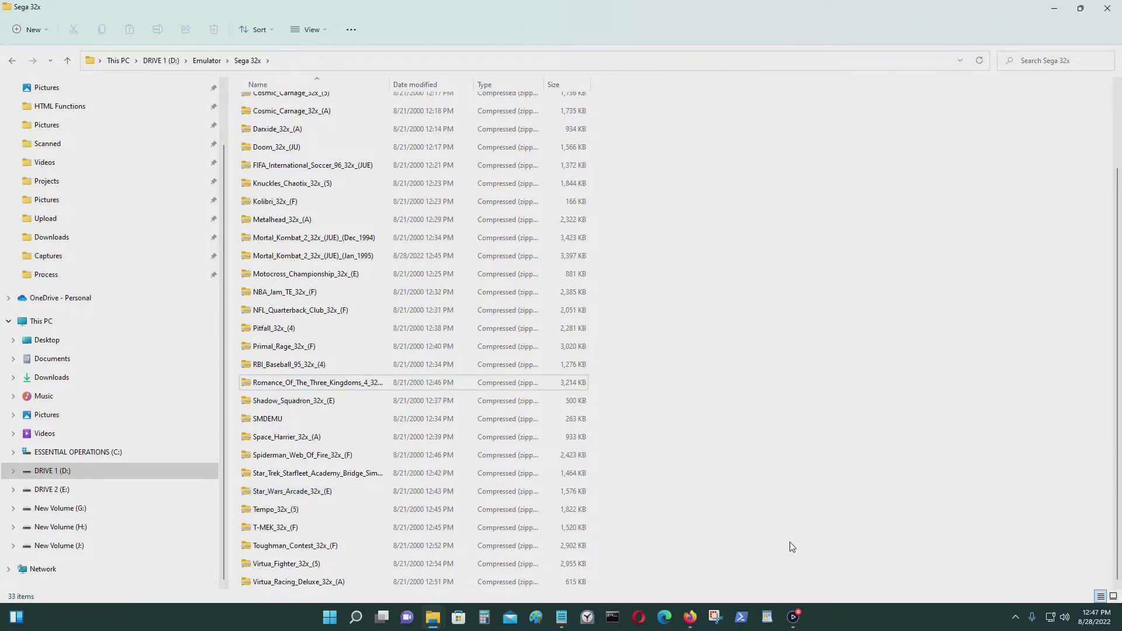
scroll(791, 541, up, 2)
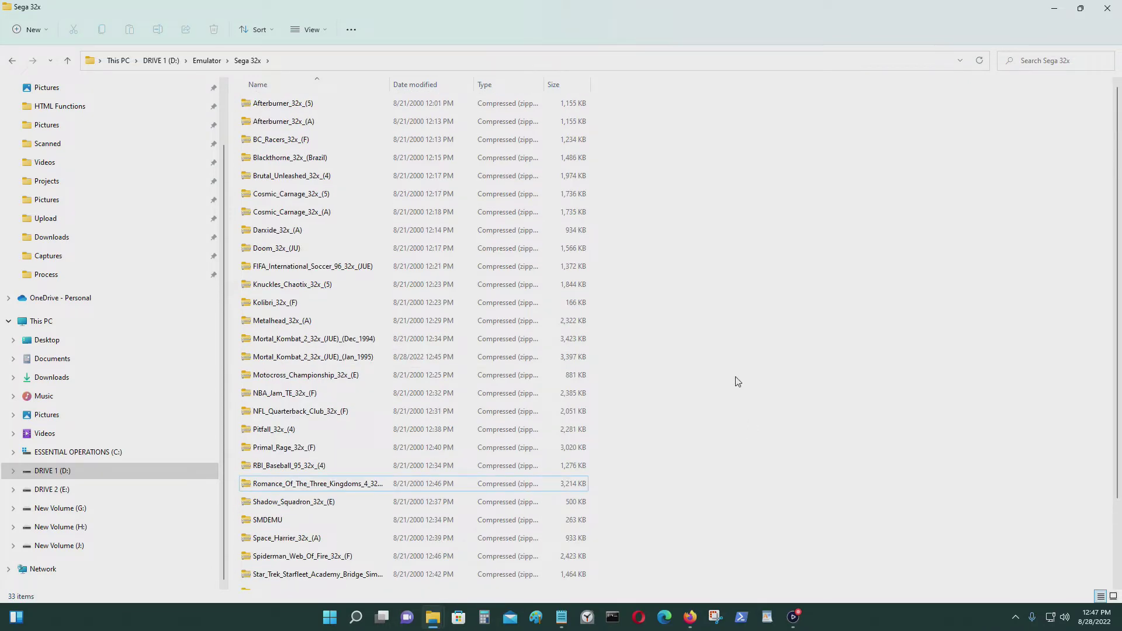
scroll(736, 379, down, 2)
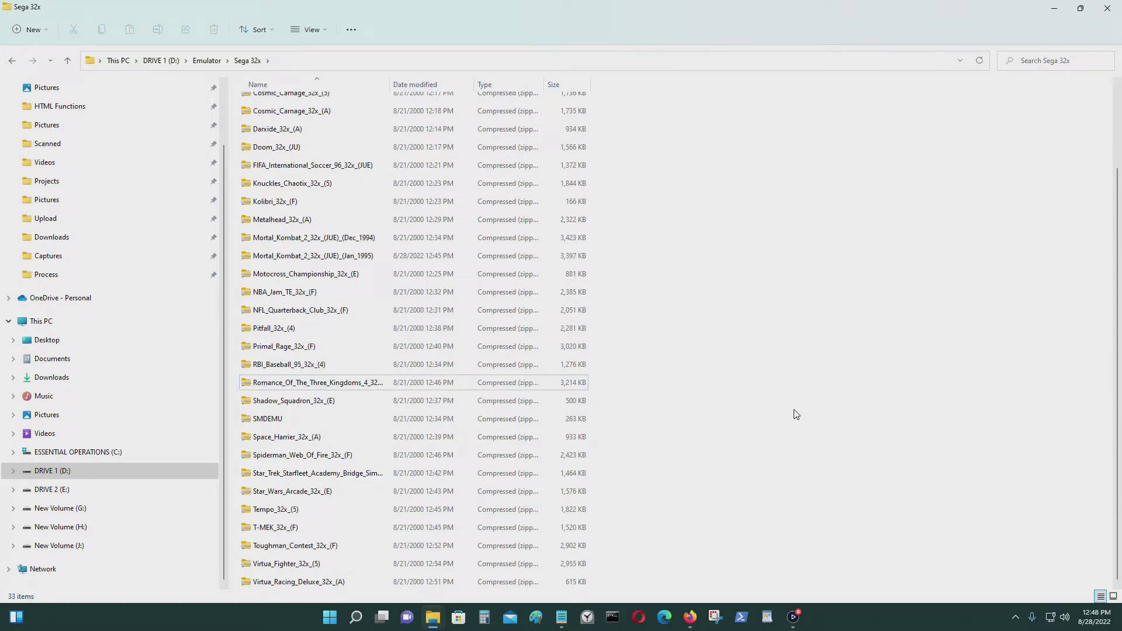
scroll(704, 456, up, 2)
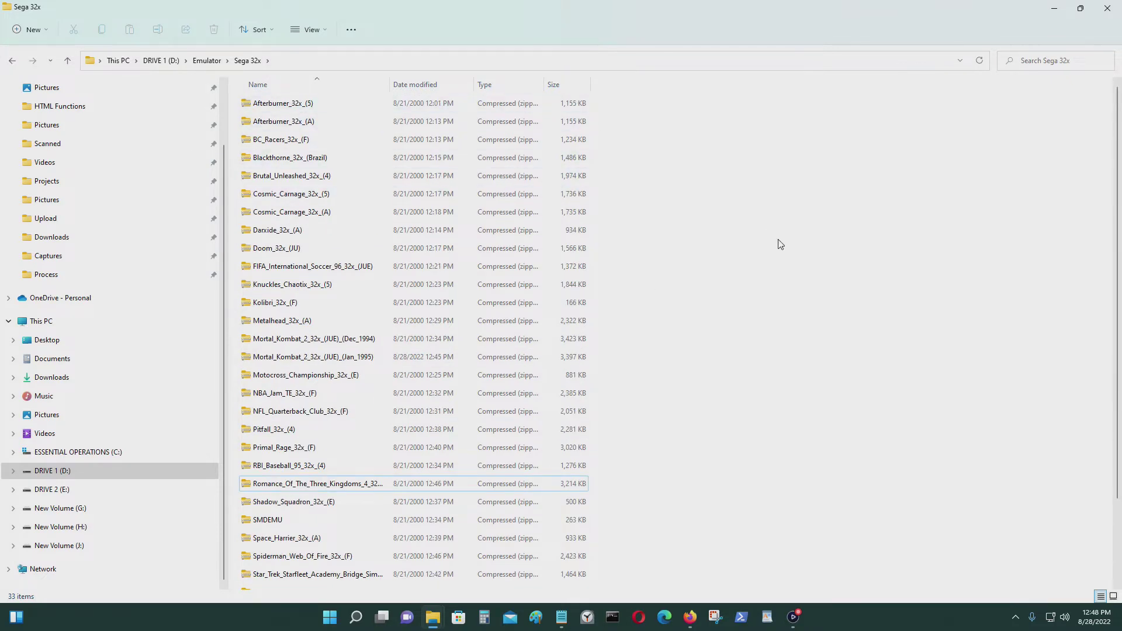
Review the archives in the Sega 32x folder, and examine the game files inside Batman Returns (U) in the Sega CD folder.
scroll(781, 245, down, 2)
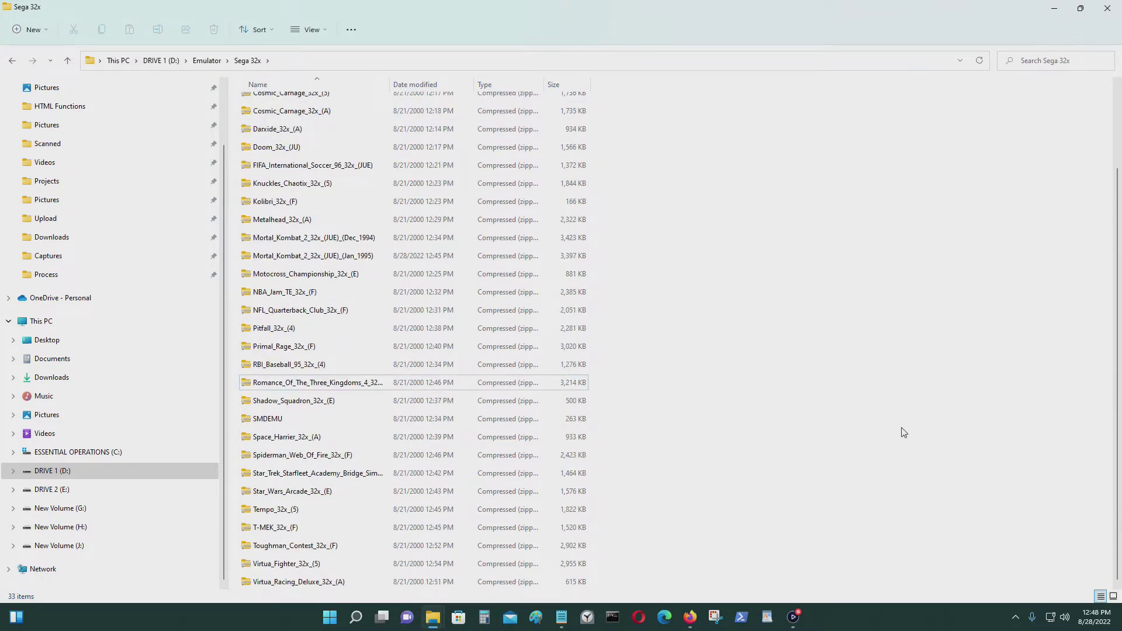
click(12, 60)
scroll(380, 462, down, 3)
double_click(348, 437)
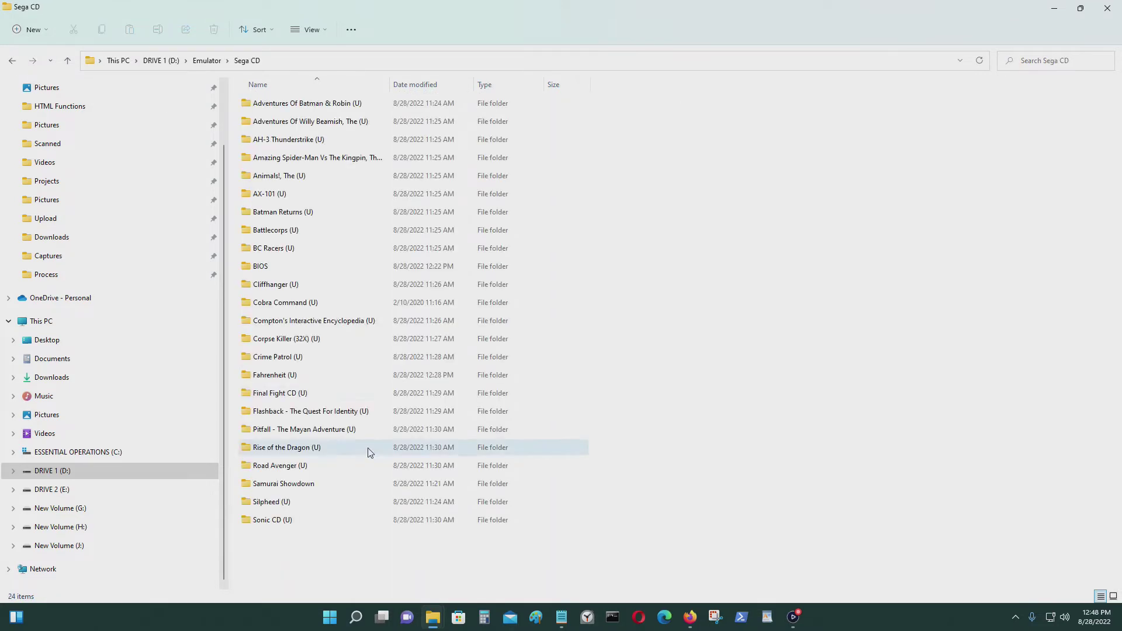
double_click(428, 212)
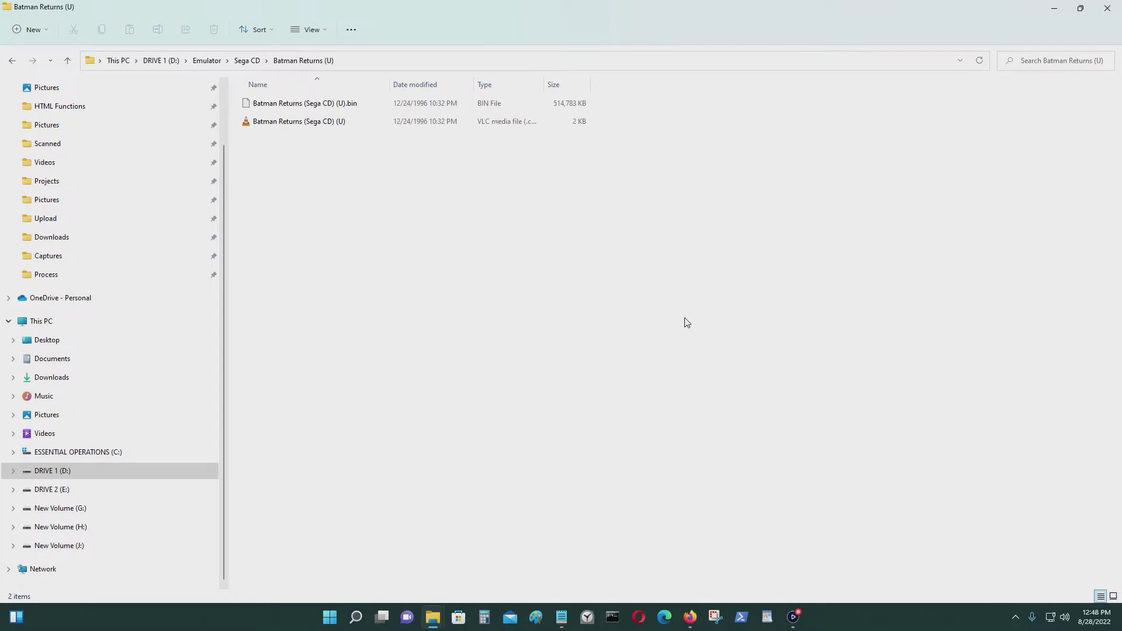
click(12, 61)
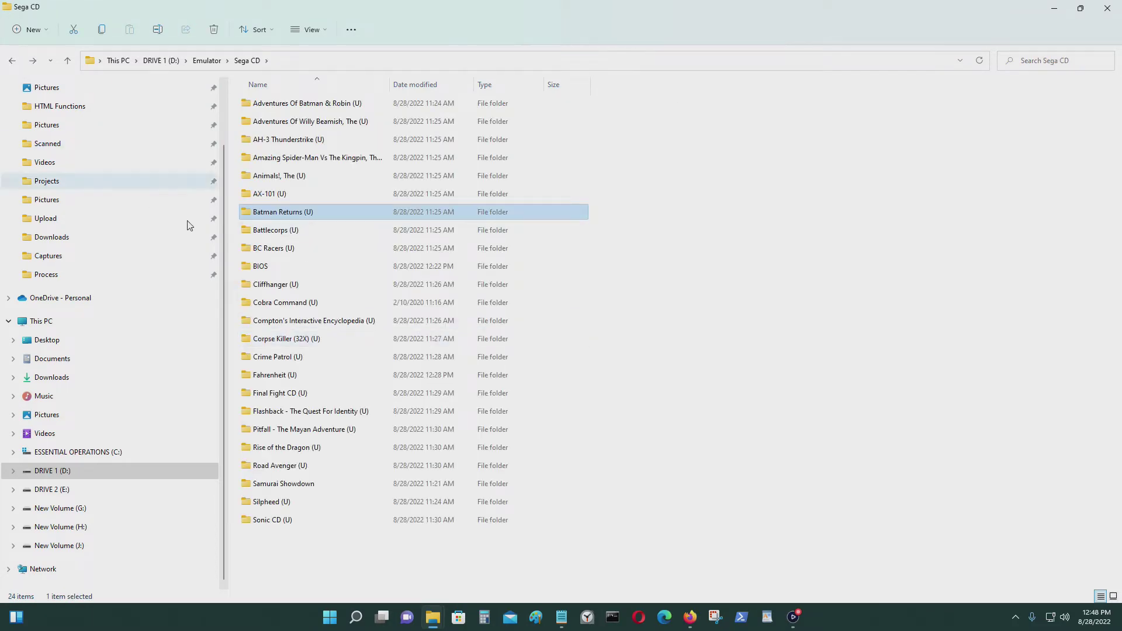
Examine the game files inside the Road Avenger (U) and Fahrenheit (U) folders of Sega CD, and return to the Emulator folder.
double_click(368, 466)
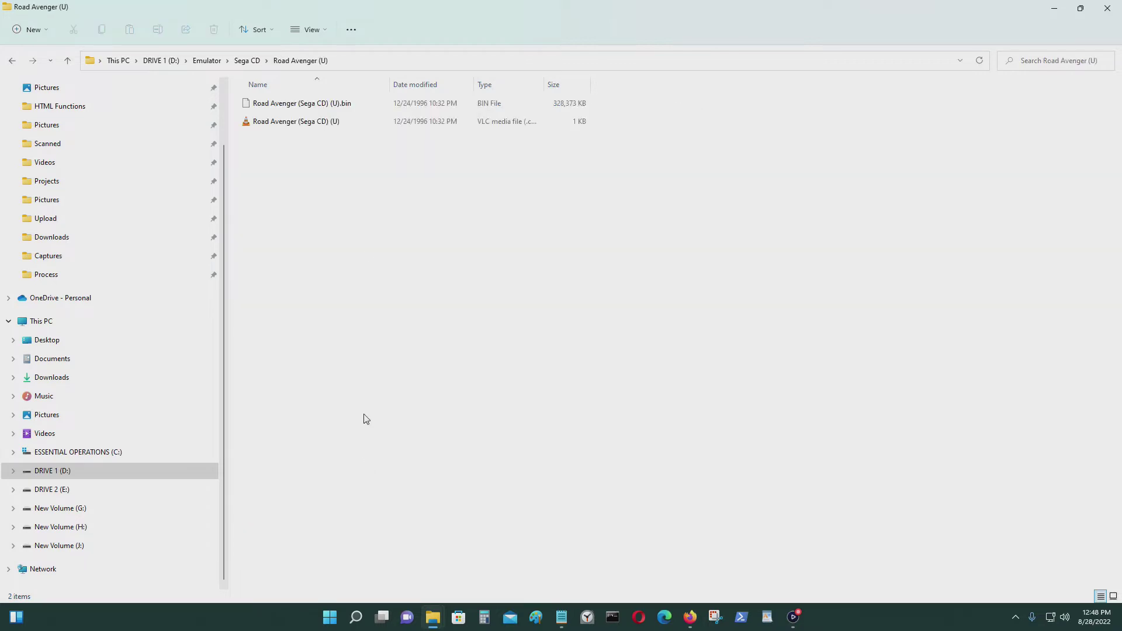
click(12, 61)
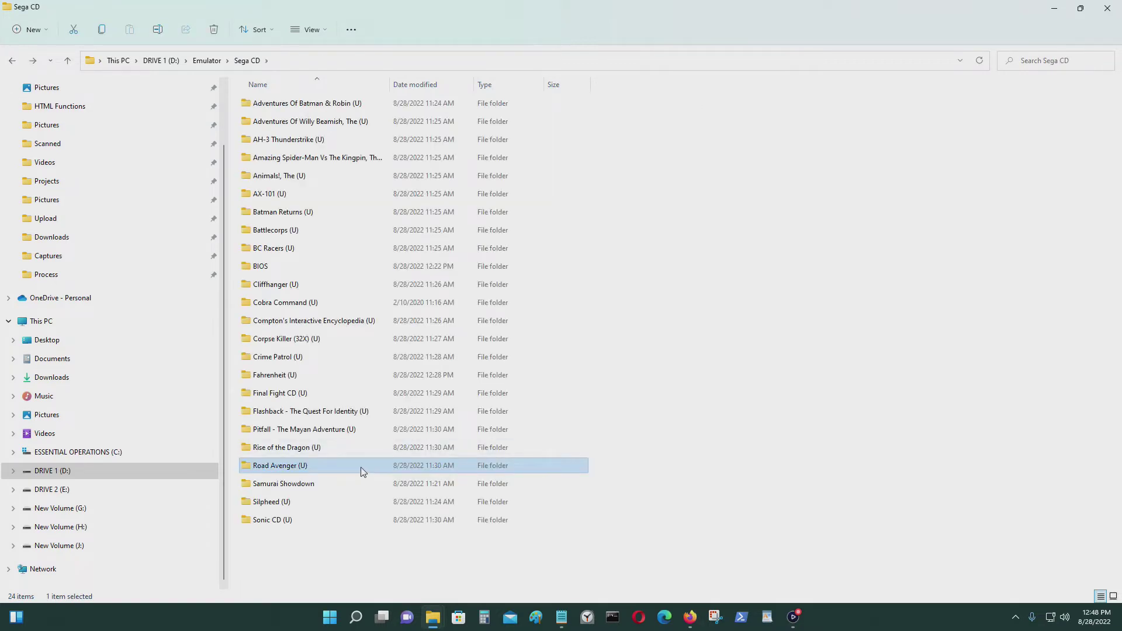
double_click(326, 377)
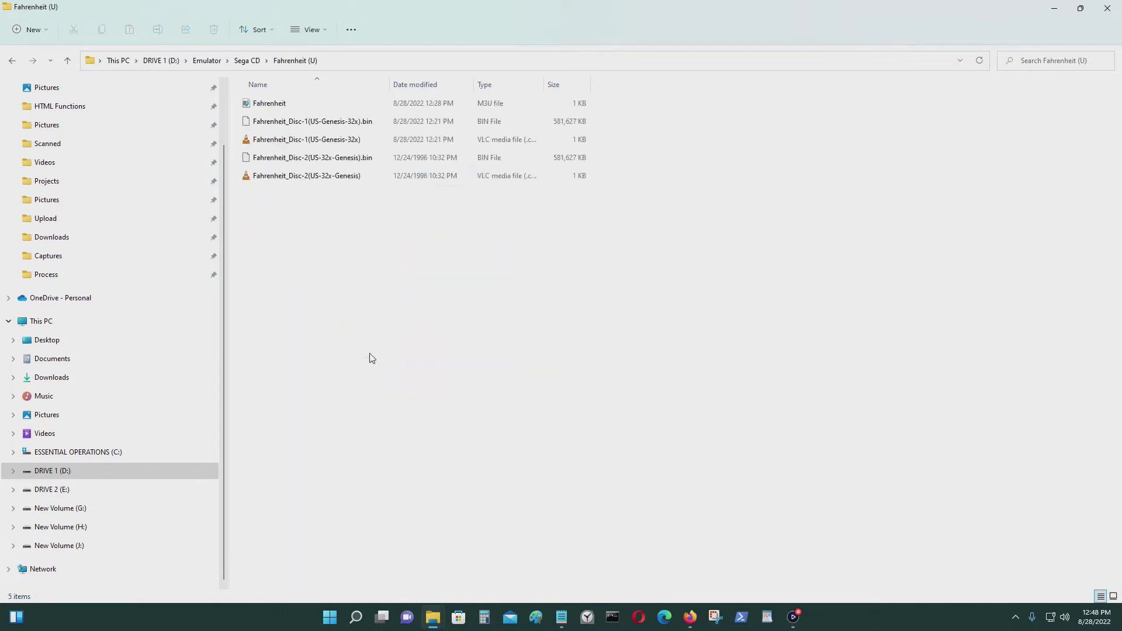
click(12, 61)
click(12, 60)
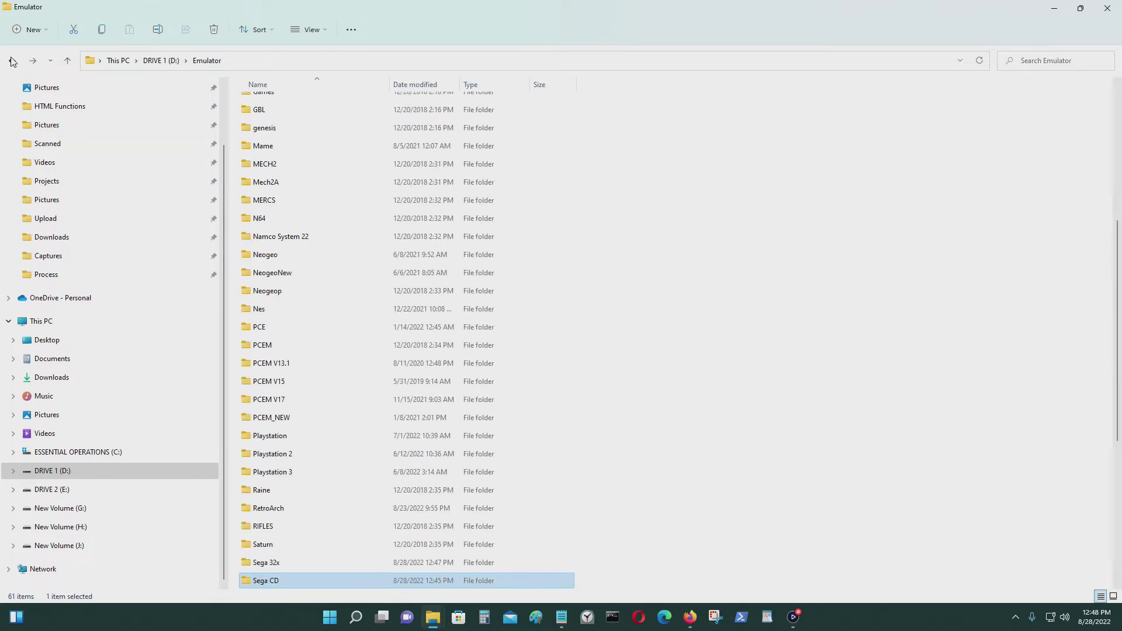
Launch retroarch from the D:\Emulator\RetroArch folder and move its window clear of the file list.
click(12, 61)
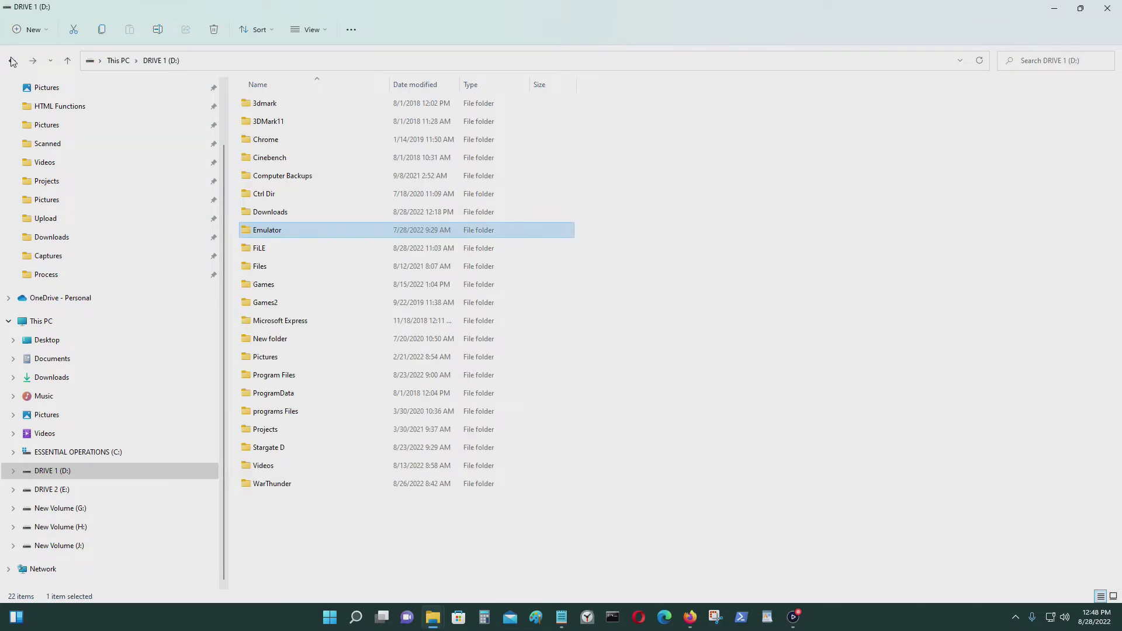
double_click(293, 232)
scroll(476, 380, down, 10)
scroll(479, 406, down, 1)
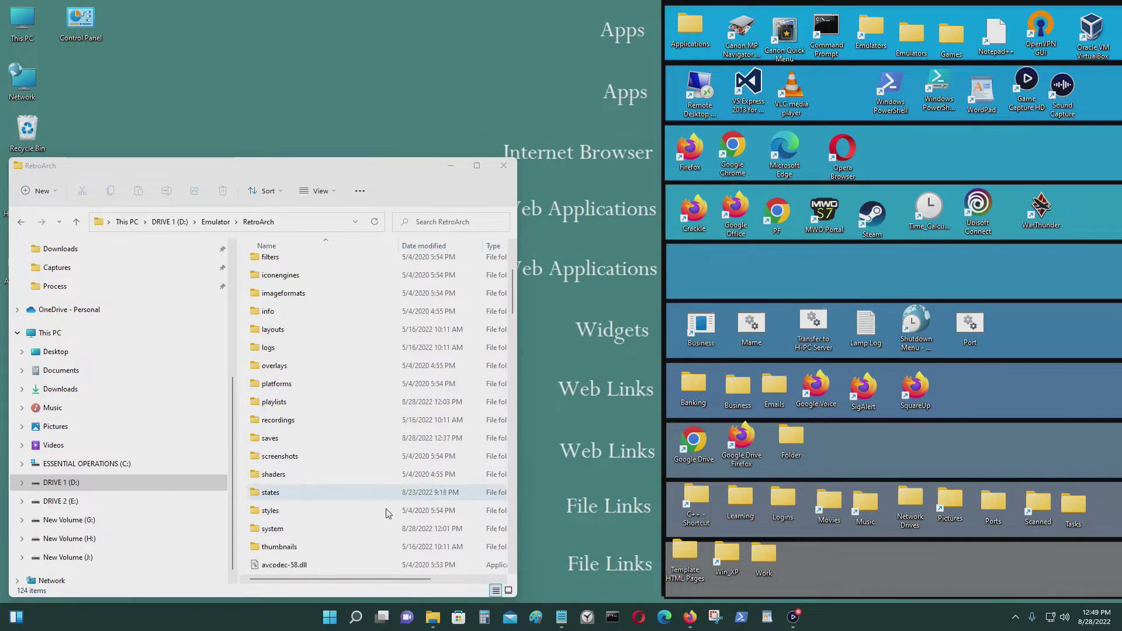
scroll(386, 513, down, 20)
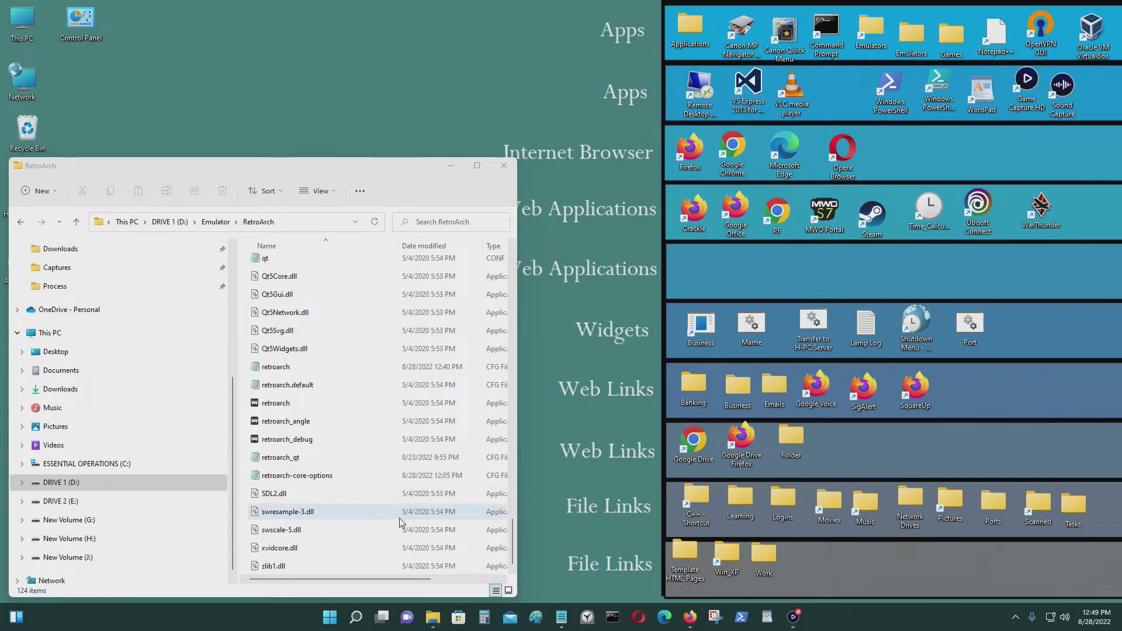
double_click(354, 404)
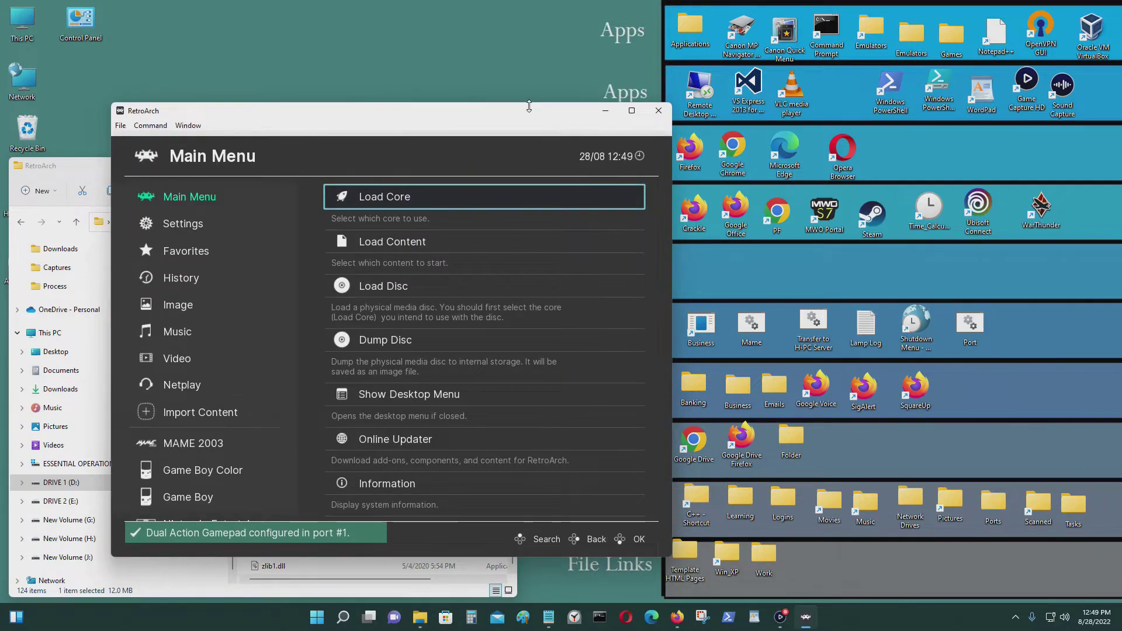
drag(529, 106, 814, 99)
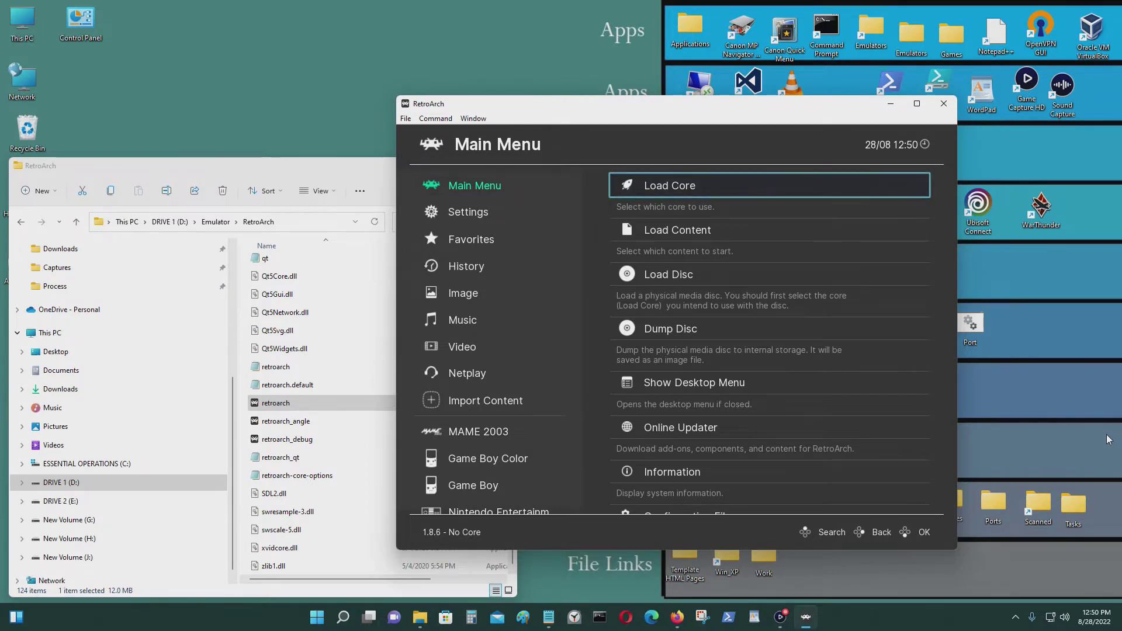
Open the online list of downloadable cores in RetroArch.
key(Return)
key(Up)
key(Up)
key(Up)
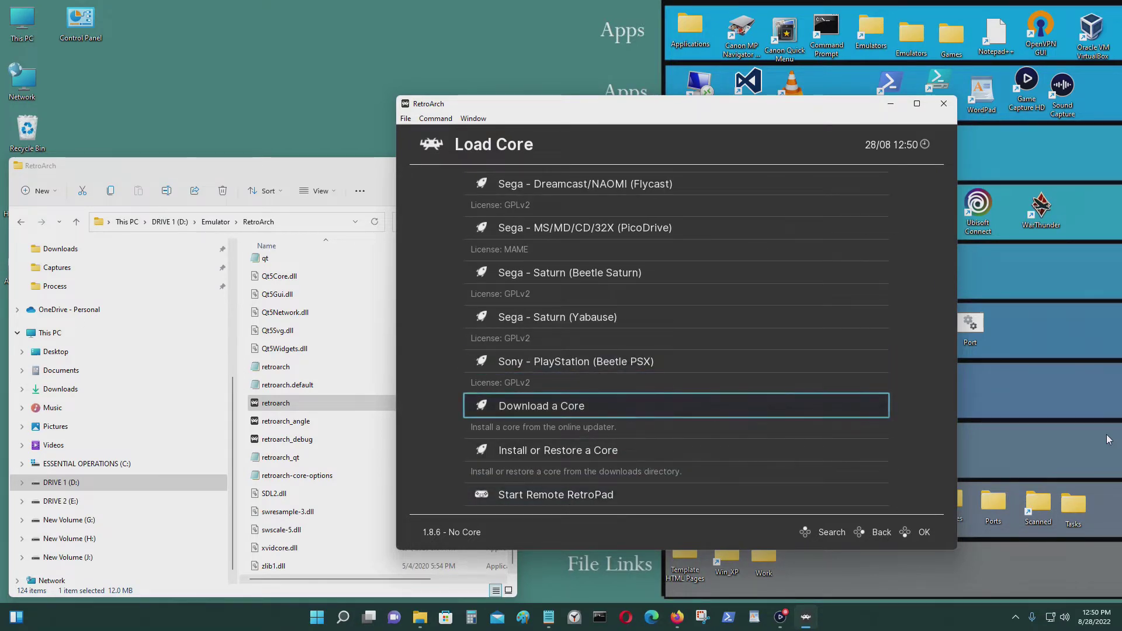
key(Return)
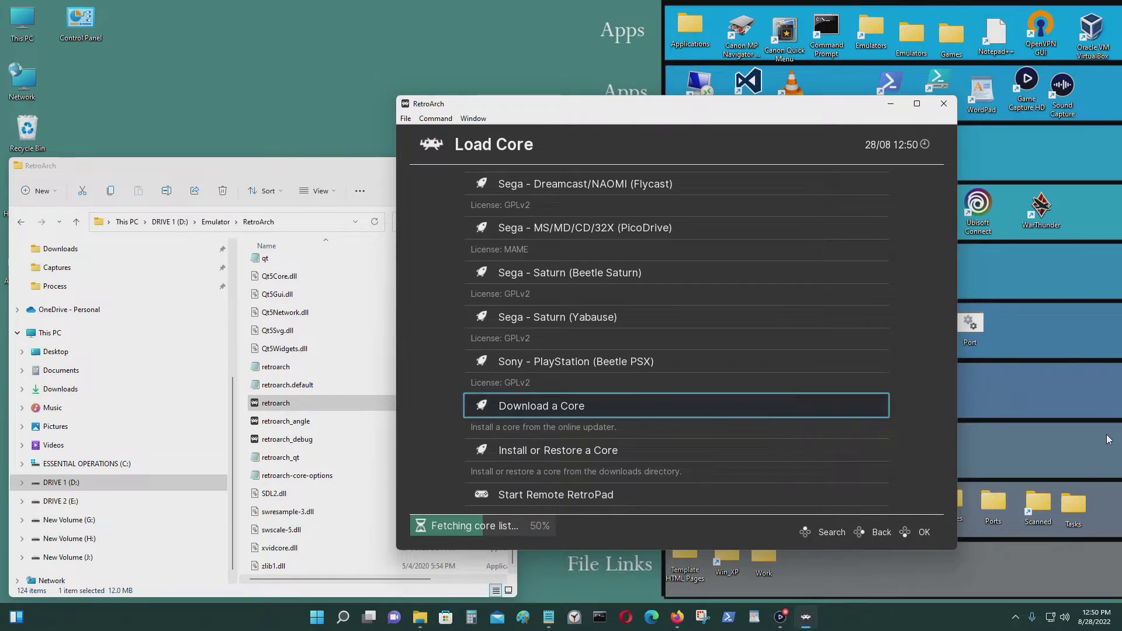
Download the Sega - MS/MD/CD/32X (PicoDrive) core and return to the Main Menu.
key(Up)
key(Up)
key(Up)
key(Up)
key(Up)
key(Up)
key(Up)
key(Up)
key(Up)
key(Up)
key(Up)
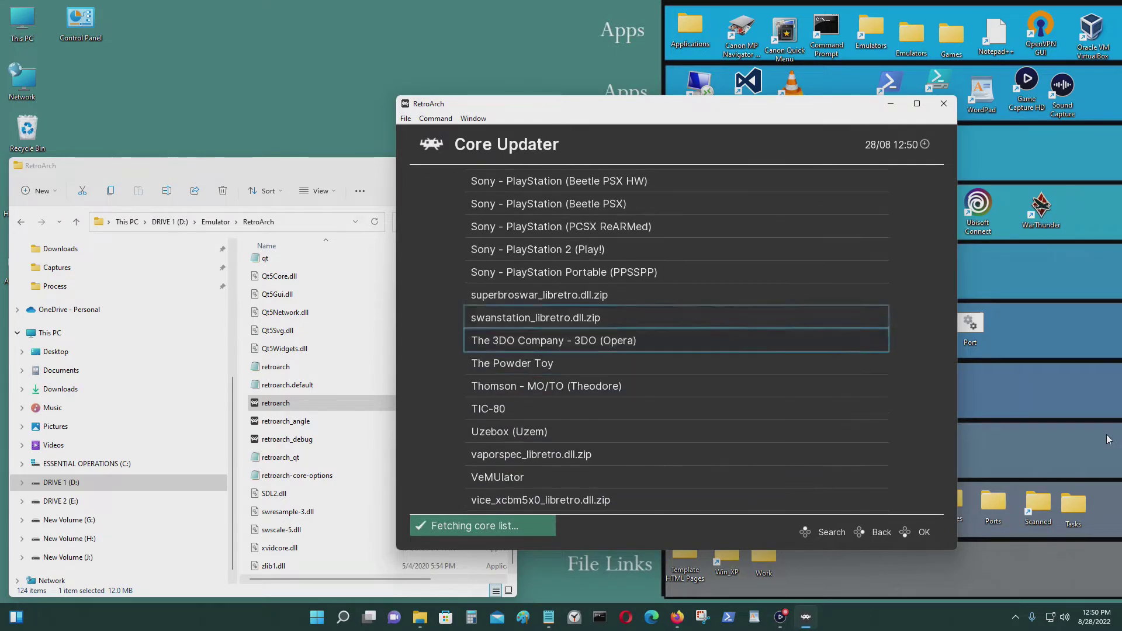
key(Up)
key(Up)
key(Up)
key(Up)
key(Up)
key(Up)
key(Up)
key(Up)
key(Up)
key(Up)
key(Up)
key(Up)
key(Up)
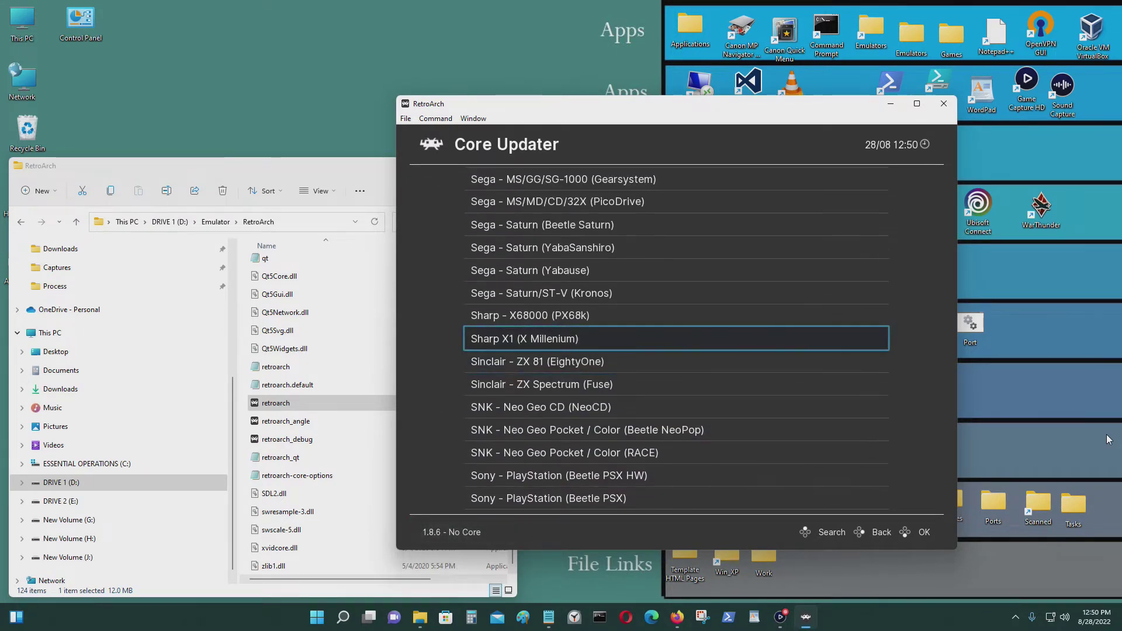
key(Up)
key(Up)
key(Up)
key(Up)
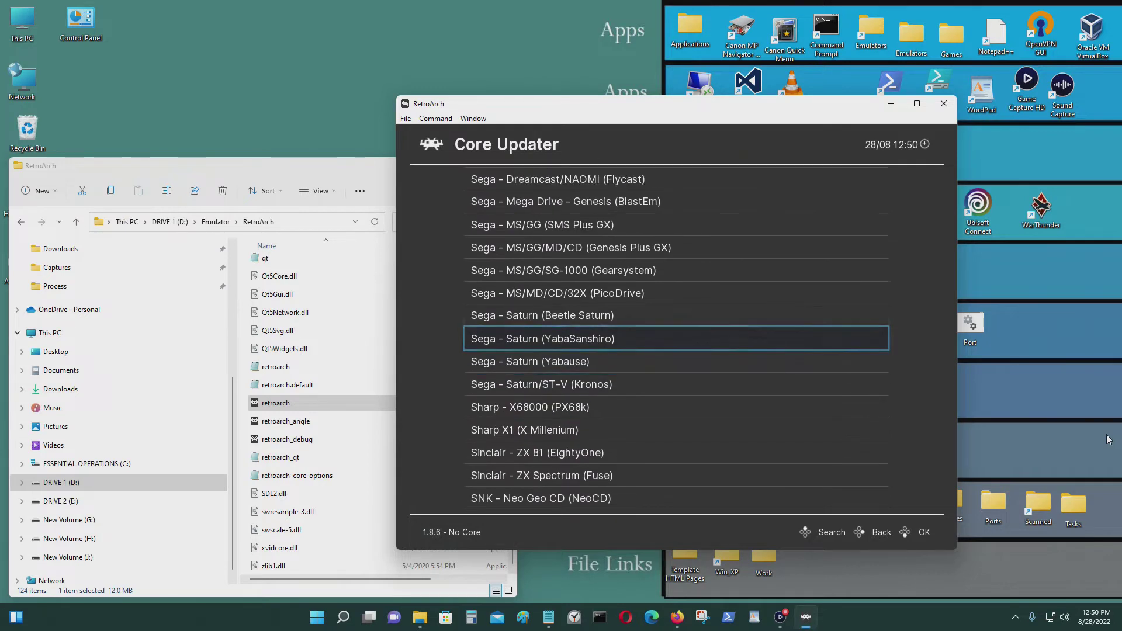
key(Up)
key(Up)
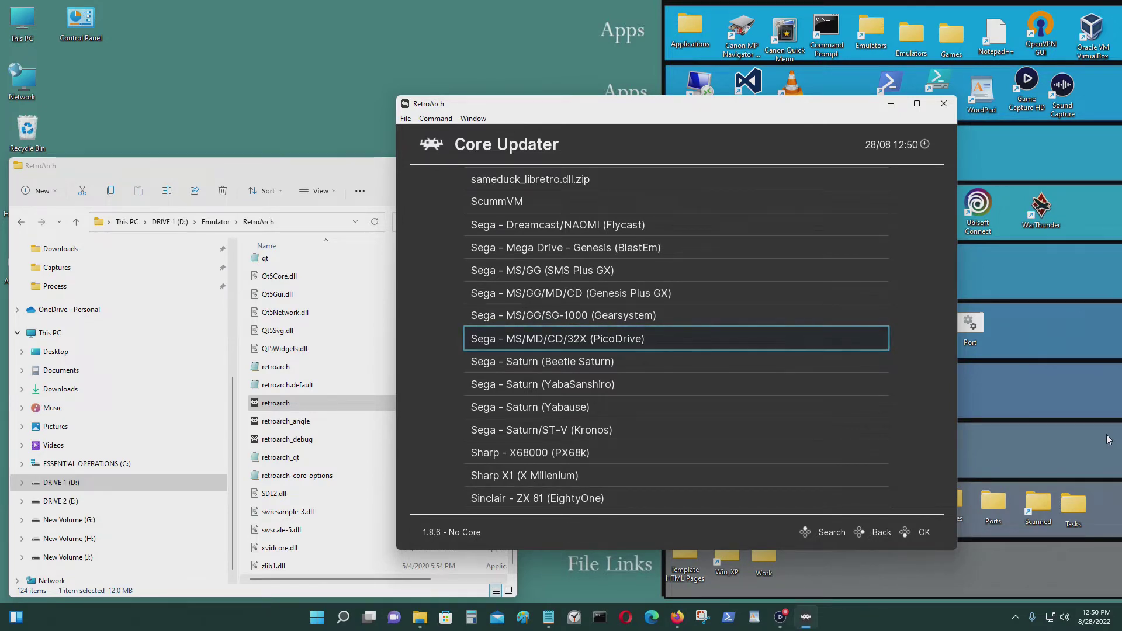
key(Down)
key(Up)
key(Return)
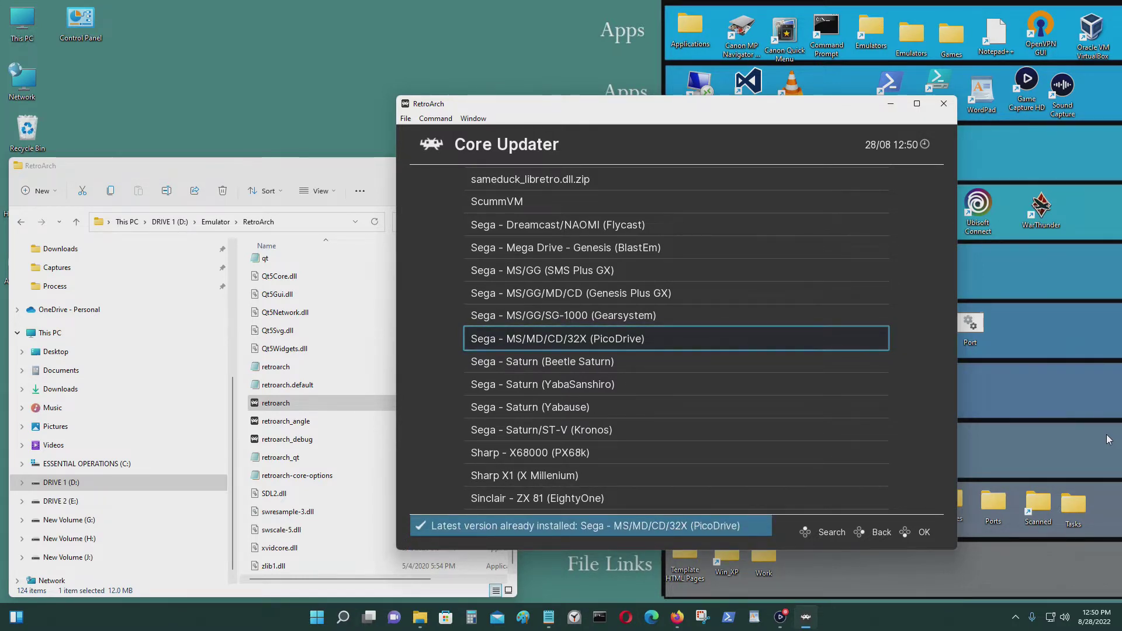
key(BackSpace)
key(BackSpace)
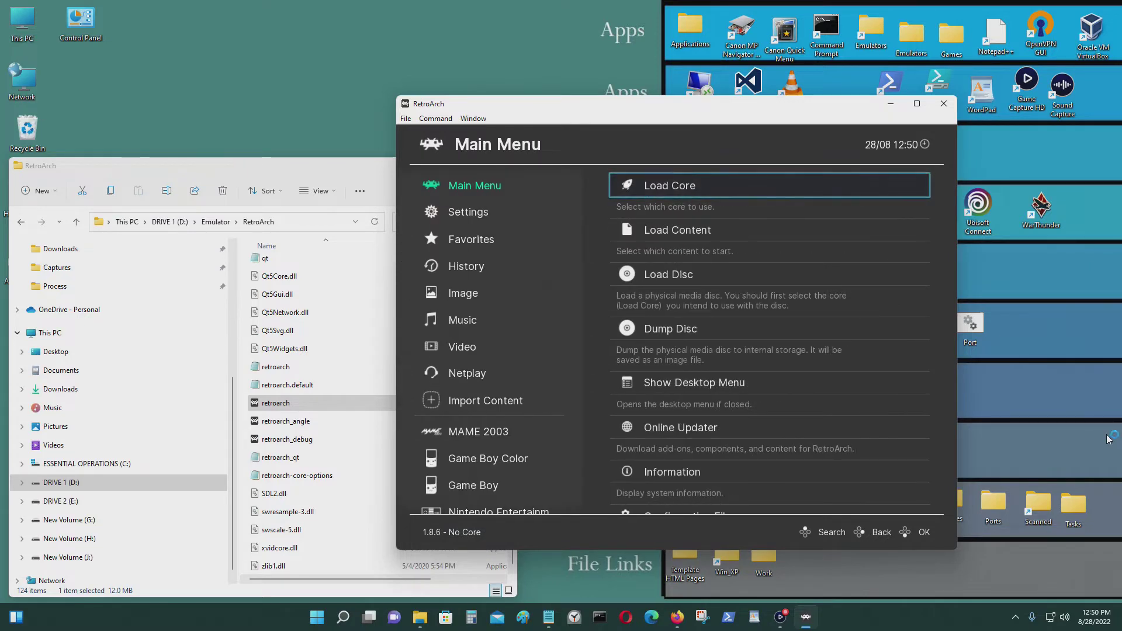
Start a directory scan for importing content and browse to the D:\Emulator folder.
key(Left)
key(Down)
key(Down)
key(Down)
key(Down)
key(Down)
key(Down)
key(Down)
key(Down)
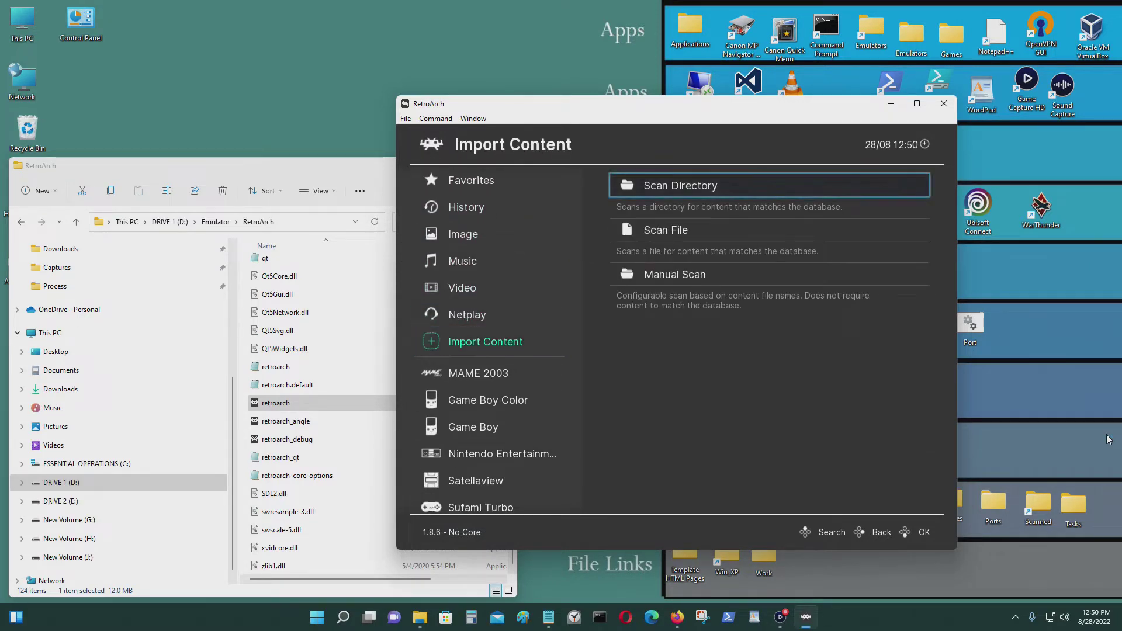
key(Return)
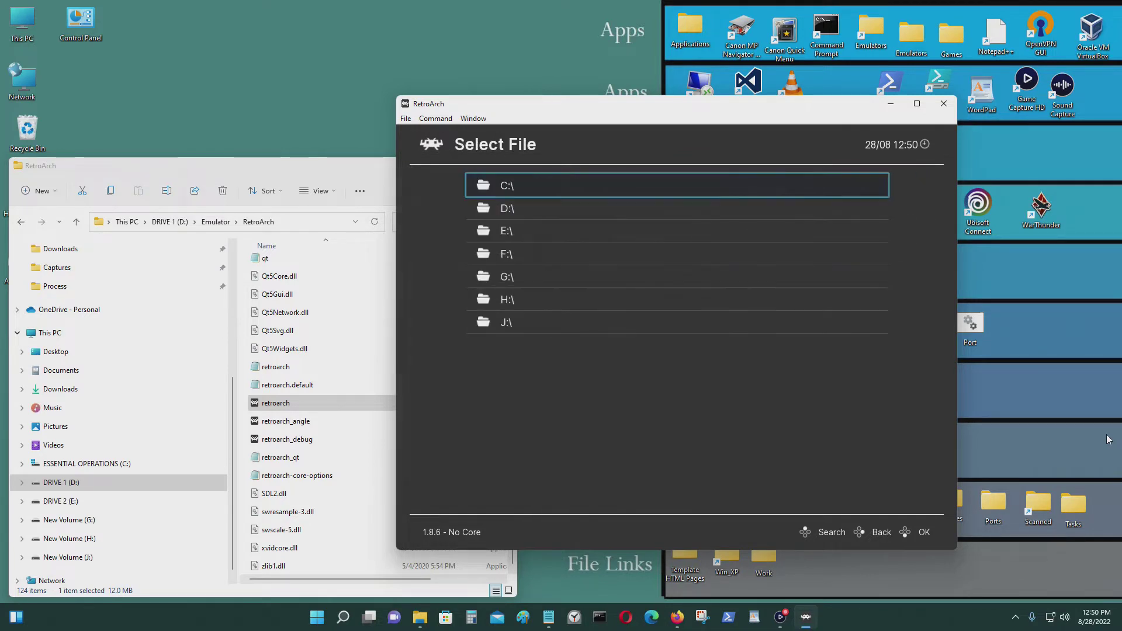
key(Return)
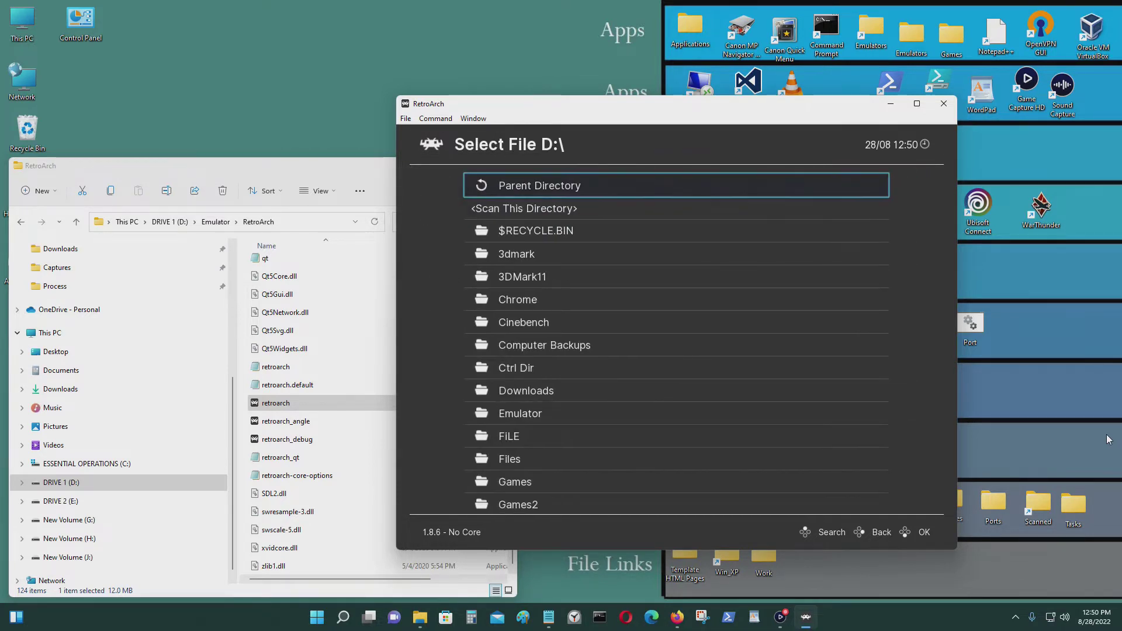
key(Down)
key(Down)
key(Down)
key(Down)
key(Down)
key(Down)
key(Down)
key(Down)
key(Return)
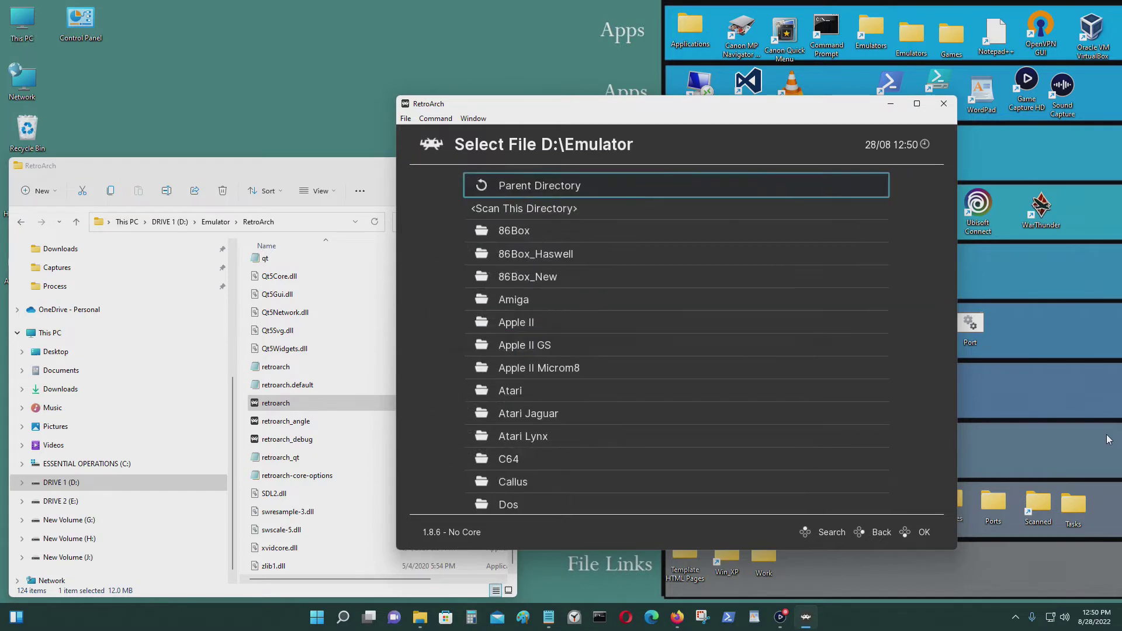
Scan the Sega 32x folder in D:\Emulator for game content and return to the Import Content page.
key(Up)
key(Up)
key(Up)
key(Up)
key(Up)
key(Up)
key(Up)
key(Up)
key(Up)
key(Up)
key(Up)
key(Up)
key(Up)
key(Up)
key(Up)
key(Up)
key(Up)
key(Up)
key(Up)
key(Up)
key(Up)
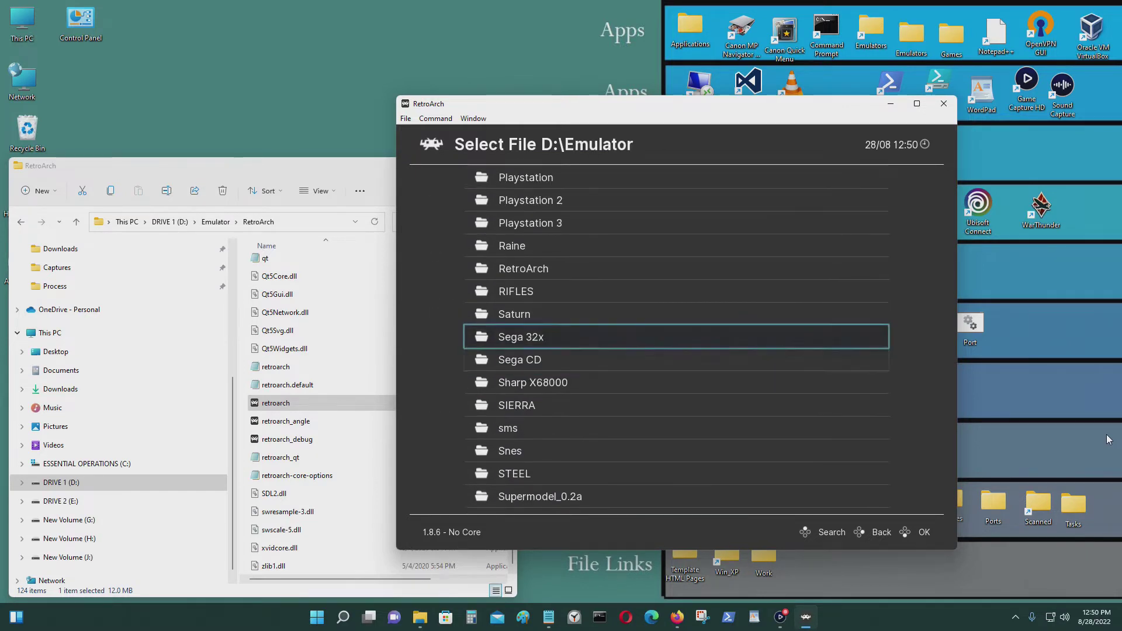
key(Down)
key(Down)
key(Up)
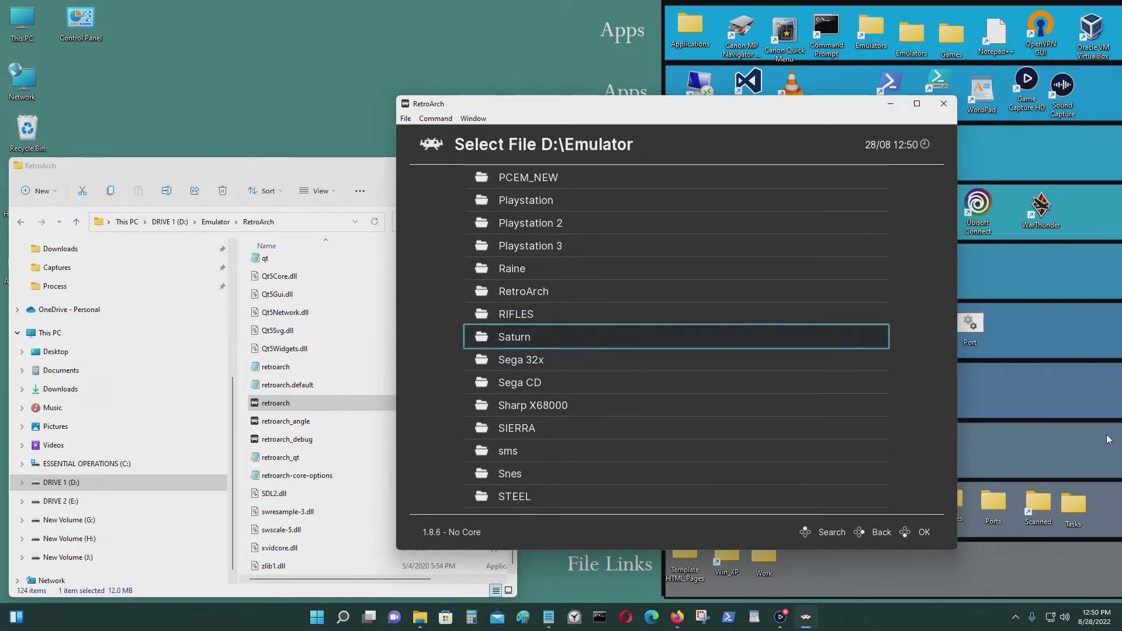
key(Down)
key(Return)
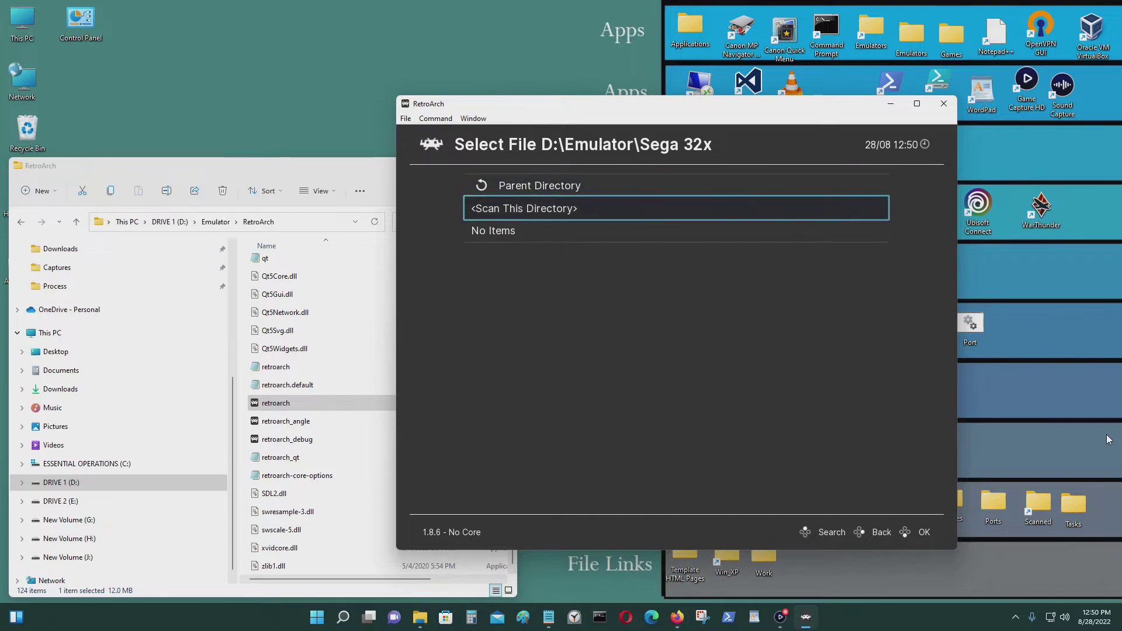
key(Return)
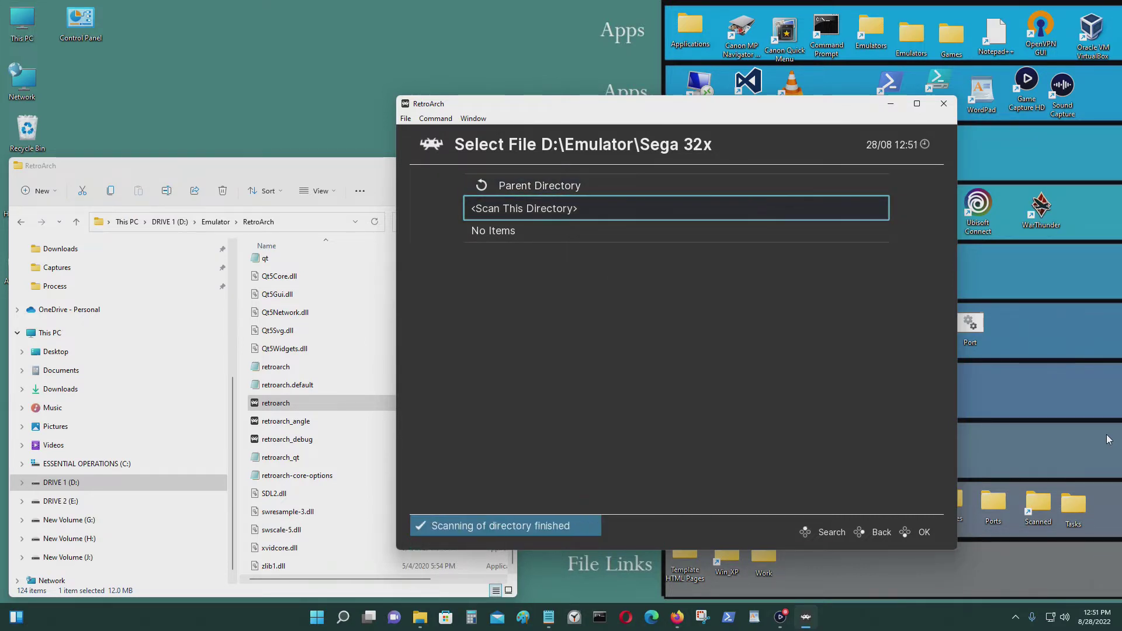
key(BackSpace)
key(BackSpace)
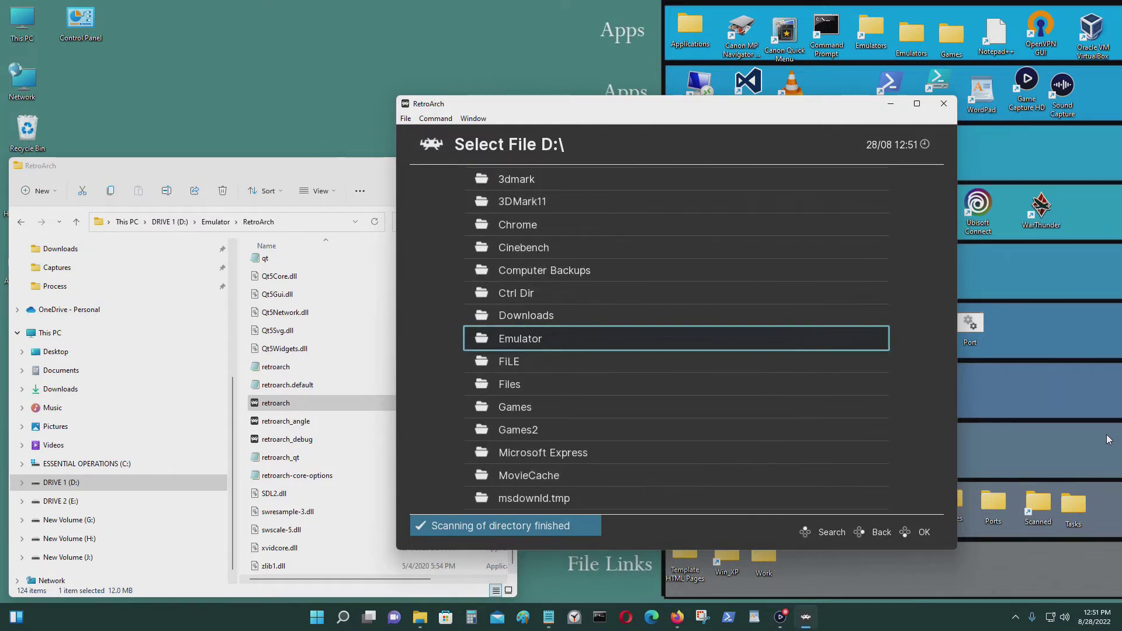
key(BackSpace)
key(BackSpace)
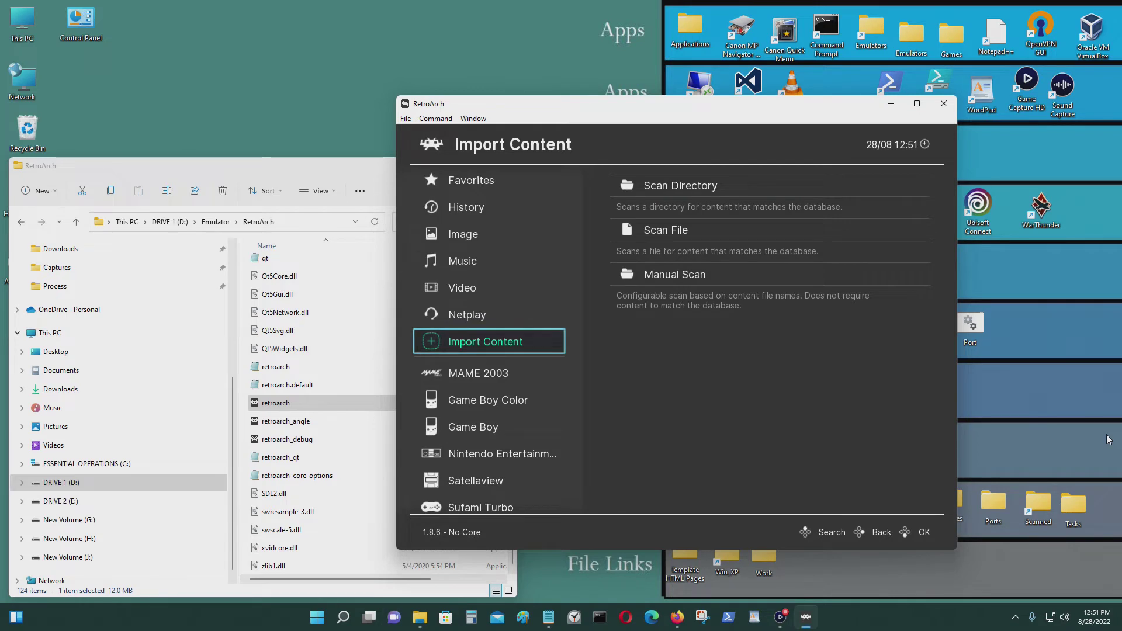
Start another directory scan for content and browse to the D:\Emulator folder.
key(Right)
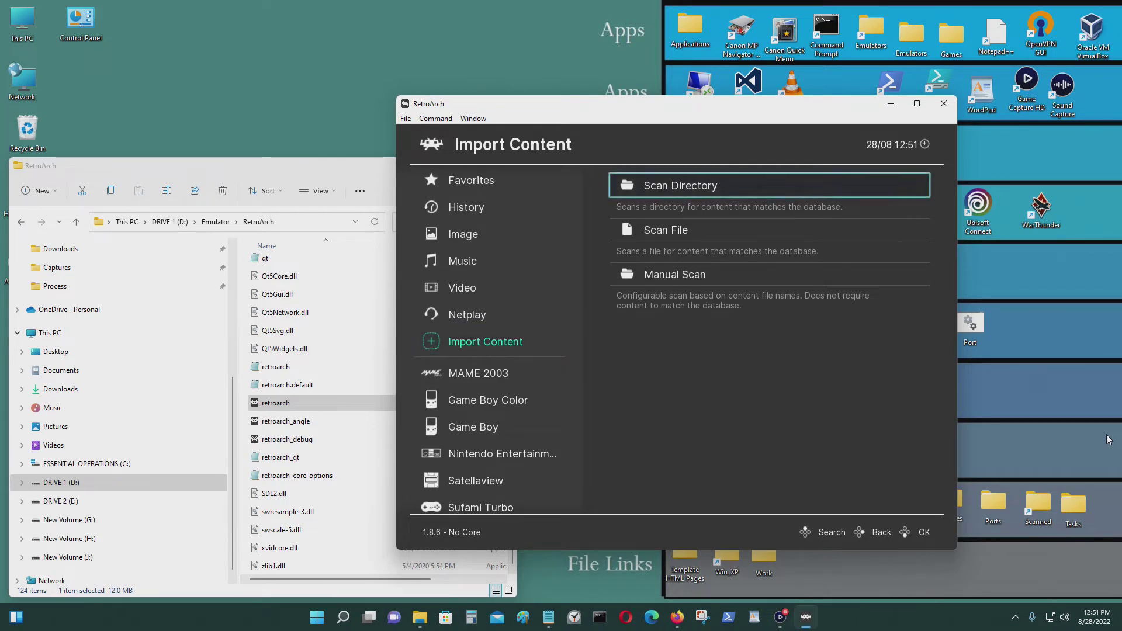
key(Return)
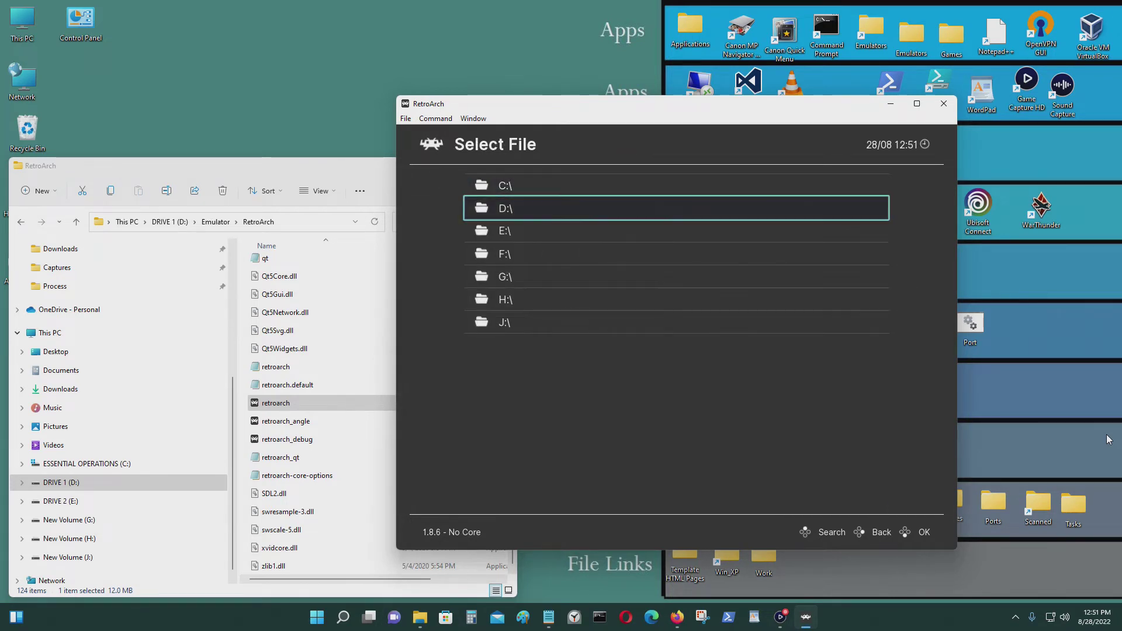
key(Return)
key(Down)
key(Down)
key(Down)
key(Down)
key(Down)
key(Down)
key(Down)
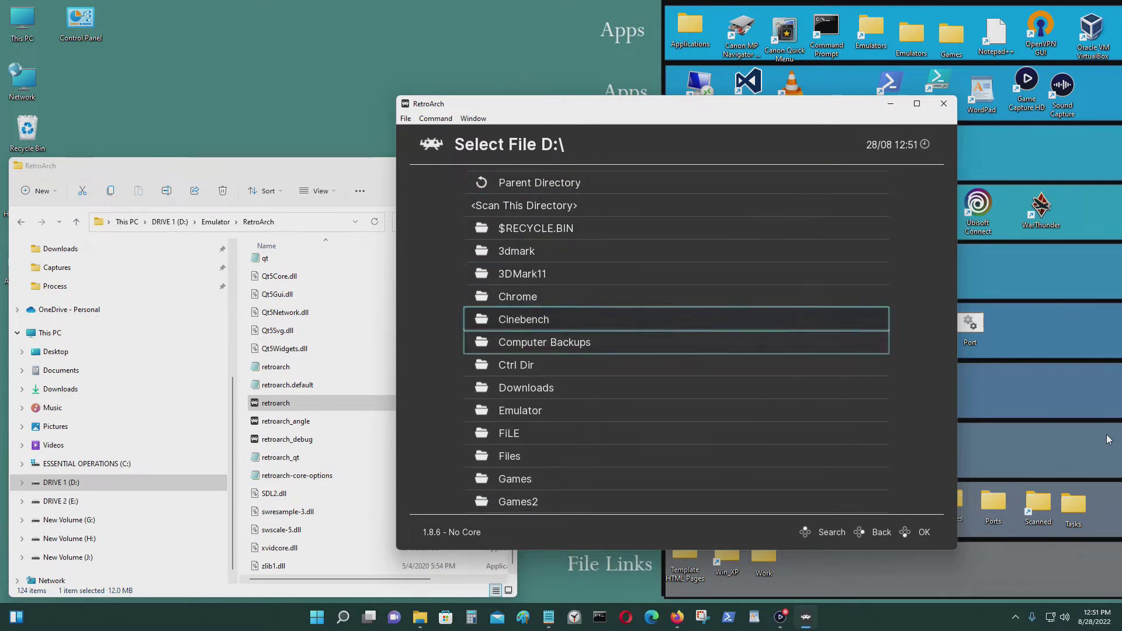
key(Down)
key(Down)
key(Down)
key(Return)
Scan the Sega CD folder inside D:\Emulator for game content.
key(Up)
key(Up)
key(Up)
key(Up)
key(Up)
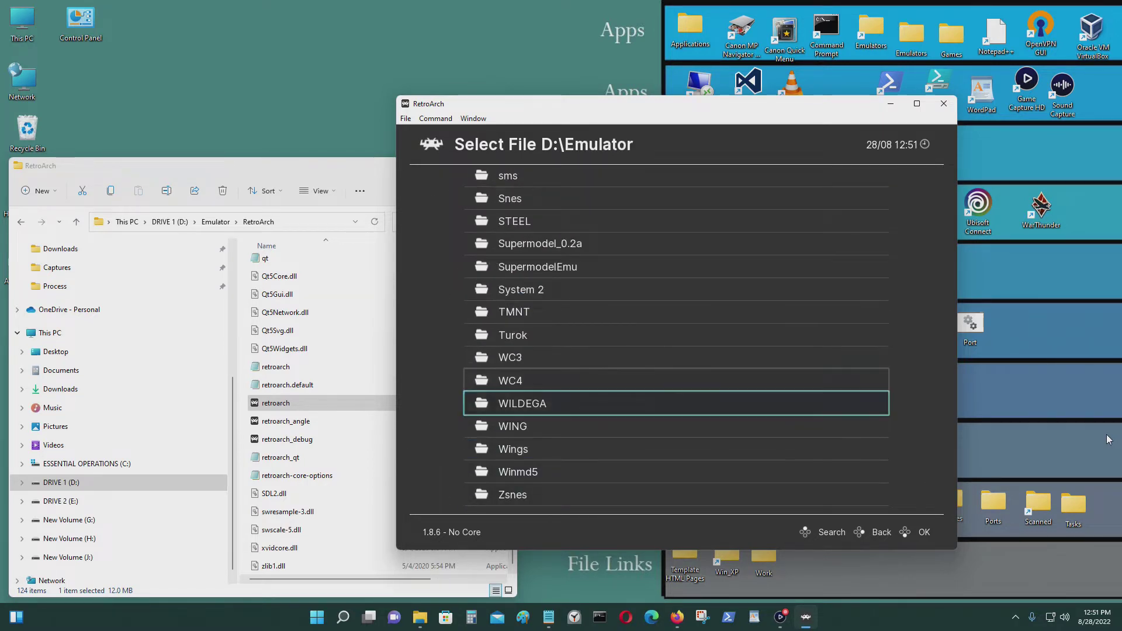
key(Up)
key(Up)
key(Up)
key(Up)
key(Up)
key(Up)
key(Up)
key(Up)
key(Up)
key(Up)
key(Up)
key(Up)
key(Up)
key(Return)
key(Down)
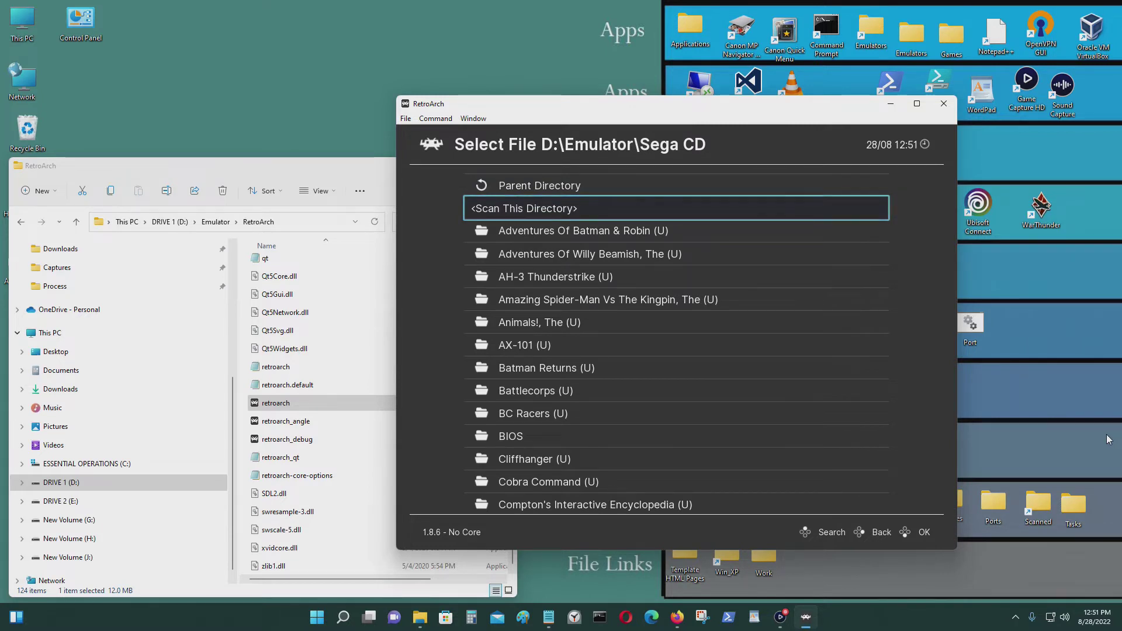
key(Return)
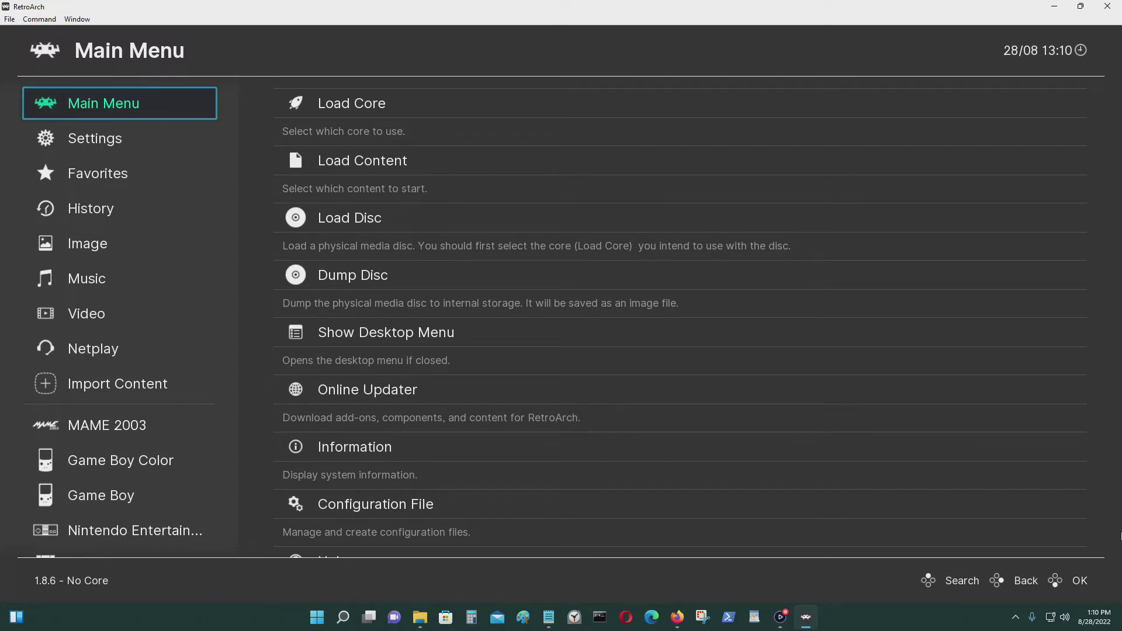
Go through the system playlists to 32X and examine its imported games.
key(Down)
key(Down)
key(Down)
key(Down)
key(Down)
key(Down)
key(Down)
key(Down)
key(Down)
key(Down)
key(Down)
key(Down)
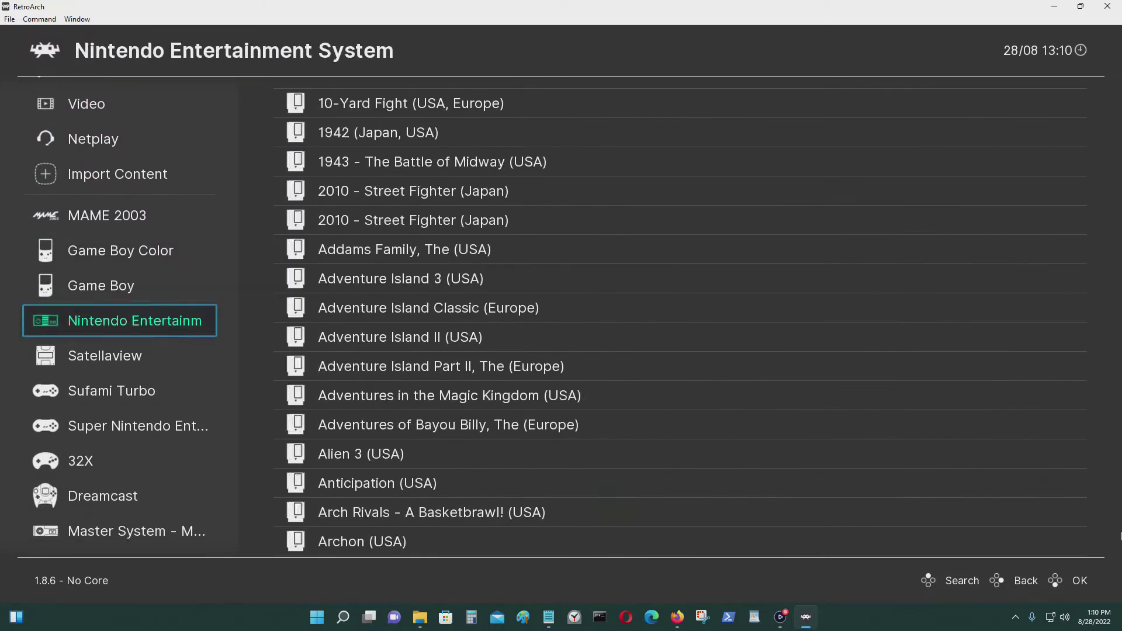
key(Down)
key(Down)
key(Down)
key(Down)
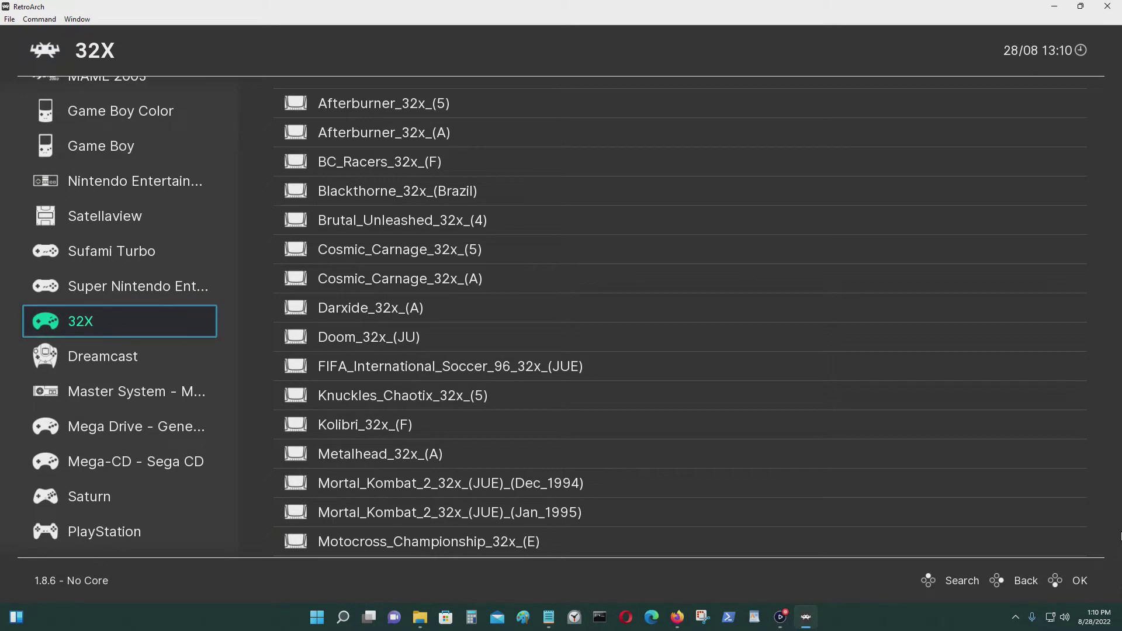
Check the imported games in the Mega-CD - Sega CD playlist, and return to the 32X playlist.
key(Down)
key(Down)
key(Down)
key(Down)
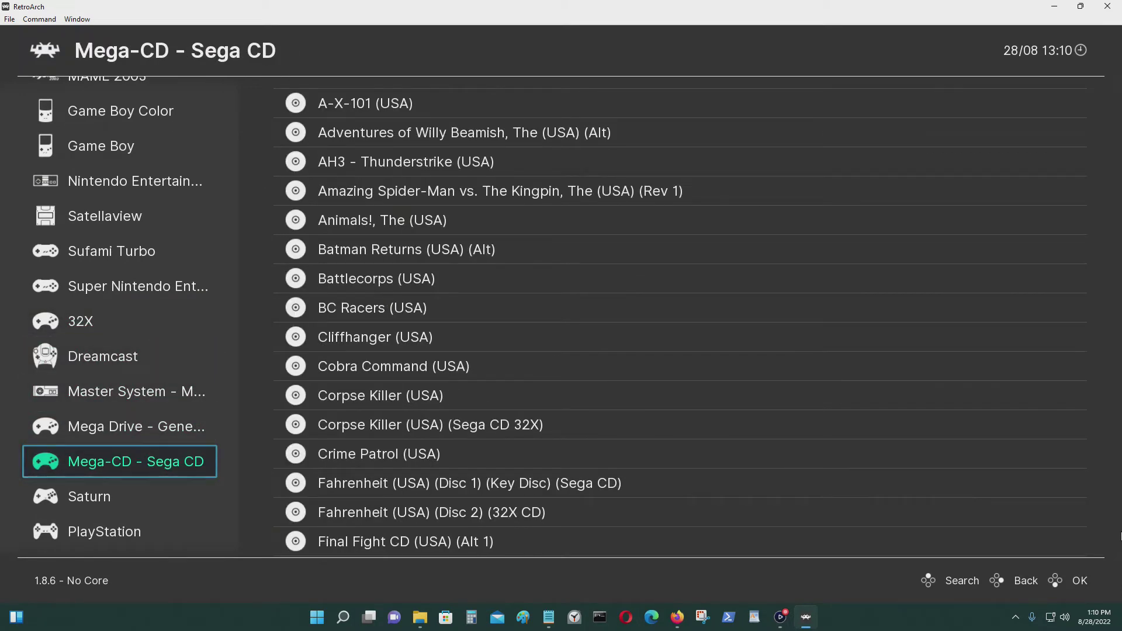
key(Up)
key(Up)
key(Up)
key(Up)
key(Down)
key(Down)
key(Down)
key(Down)
key(Up)
key(Up)
key(Up)
key(Up)
Find the Afterburner 32X game in the 32X playlist and run it.
key(Right)
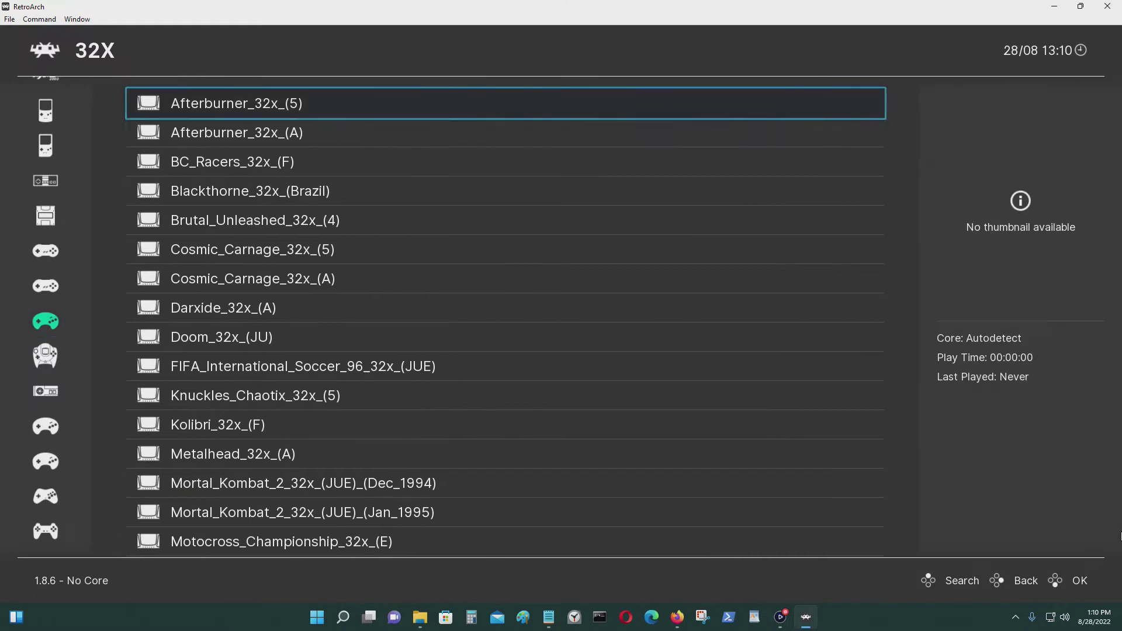
key(Down)
key(Down)
key(Down)
key(Down)
key(Down)
key(Down)
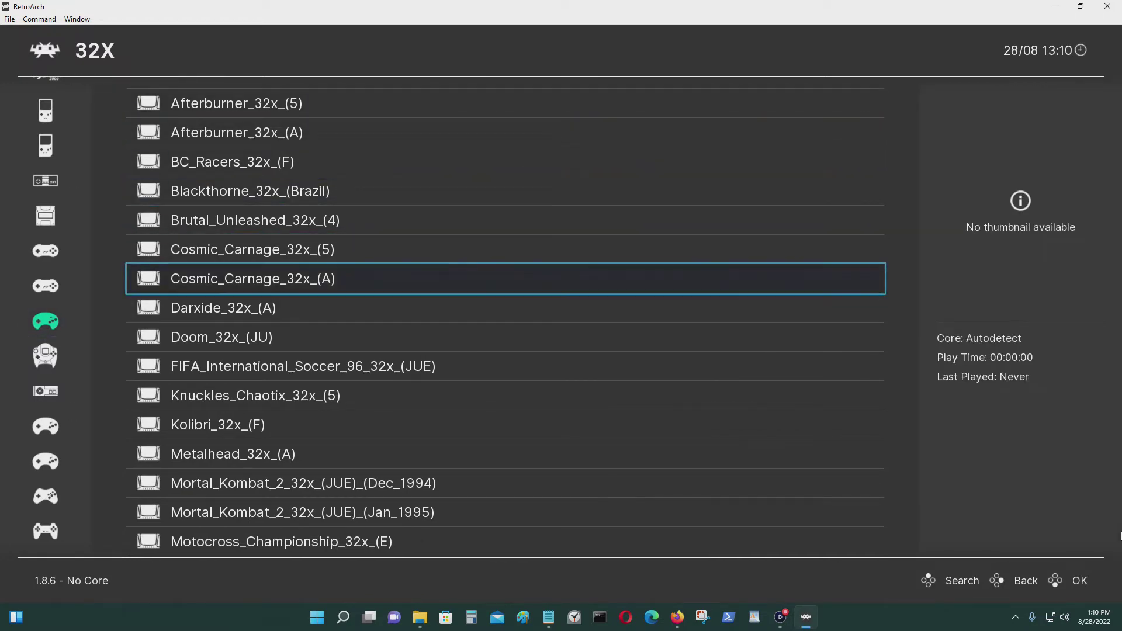
key(Up)
key(Up)
key(Up)
key(Up)
key(Up)
key(Up)
key(Down)
key(Return)
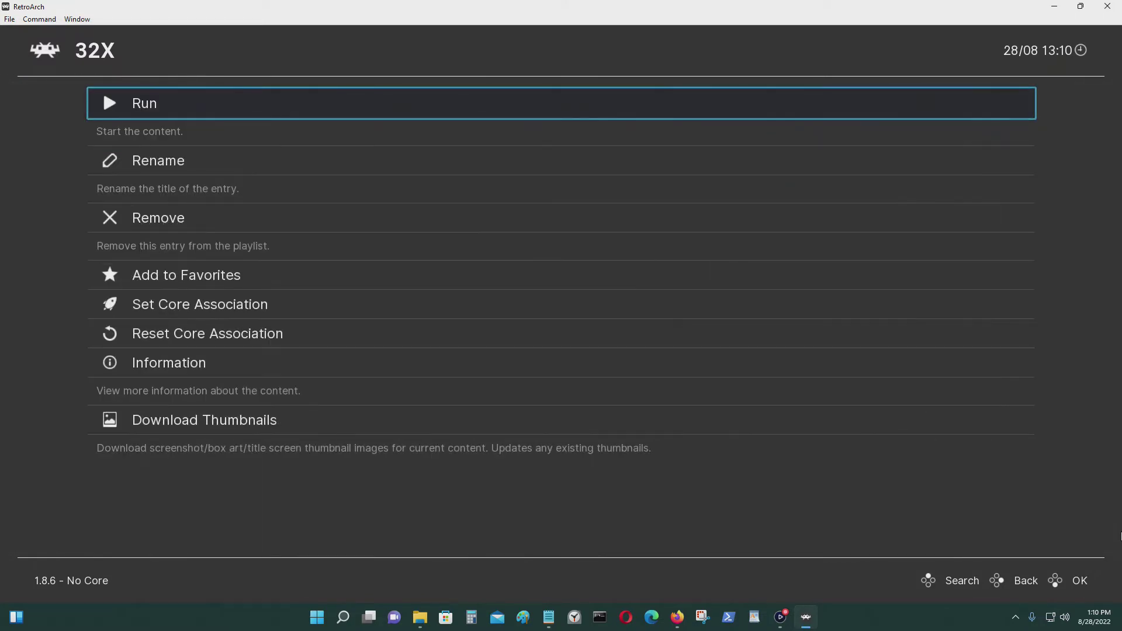
key(Return)
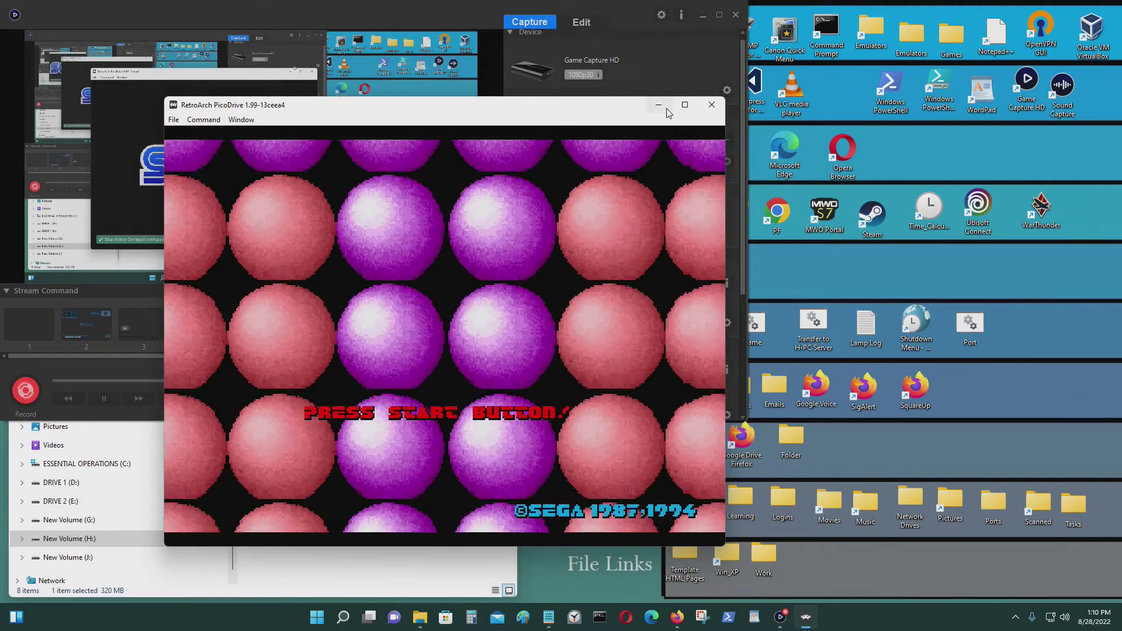
Maximize the game window and start a game of After Burner Complete from its title screen.
click(684, 105)
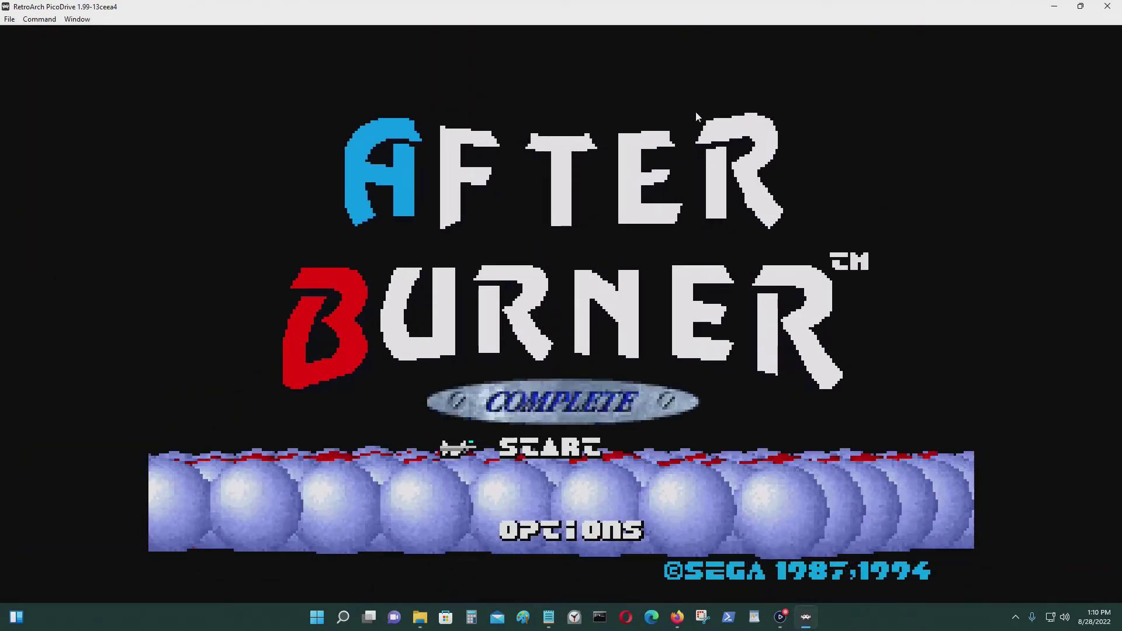
key(Return)
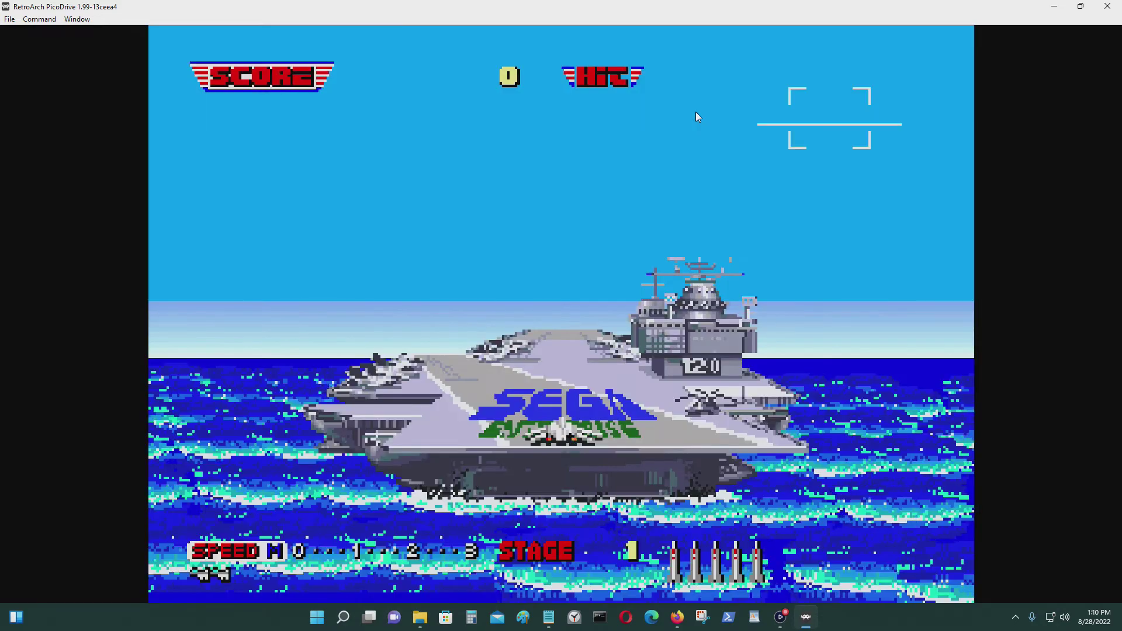
key(Return)
key(Return)
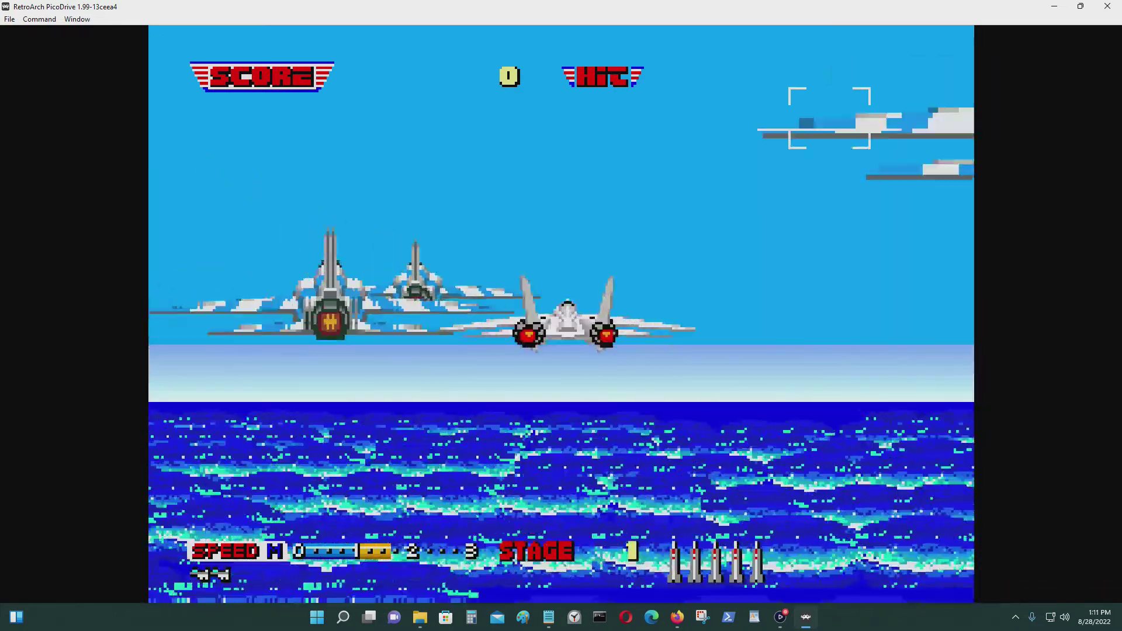
Steer the fighter jet left and right through Stage 1 to test the game.
key(Left)
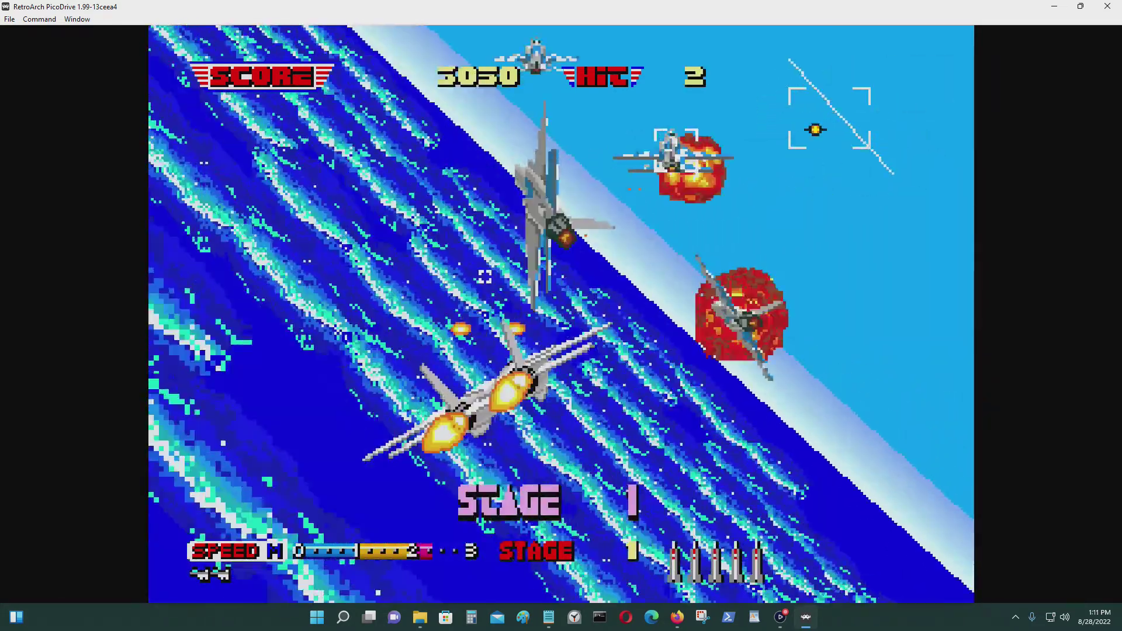
key(Left)
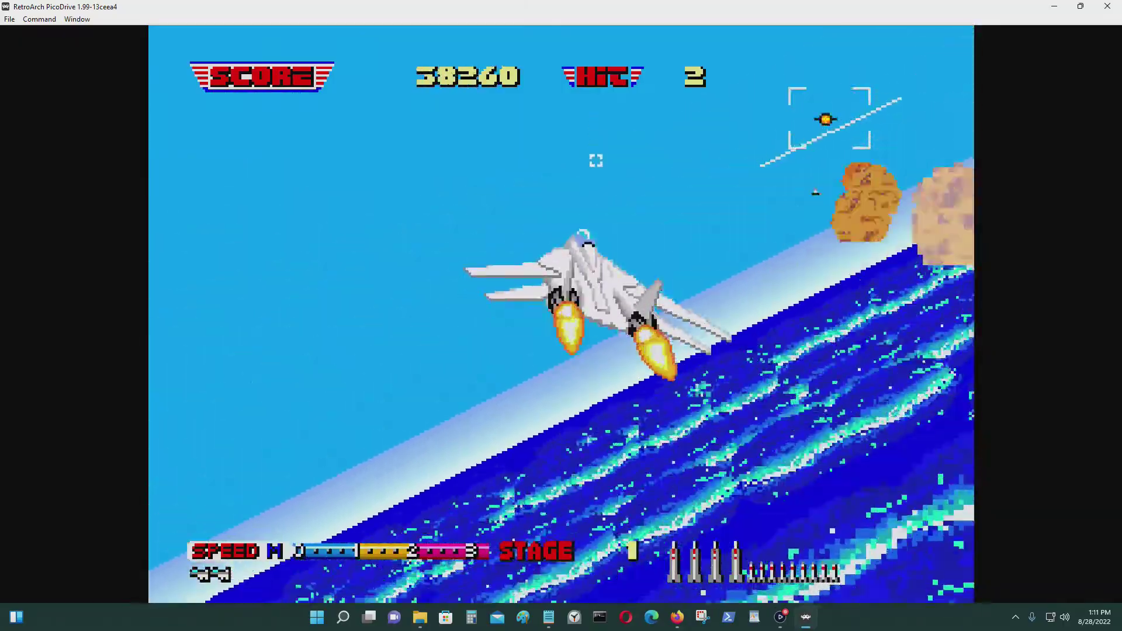
key(Left)
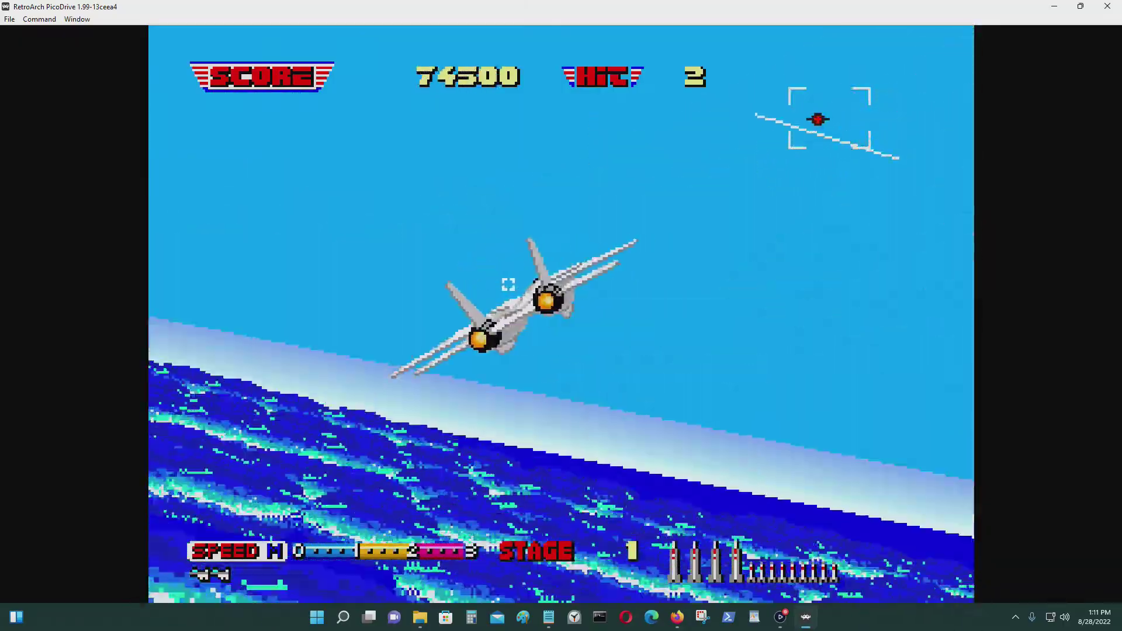
key(Right)
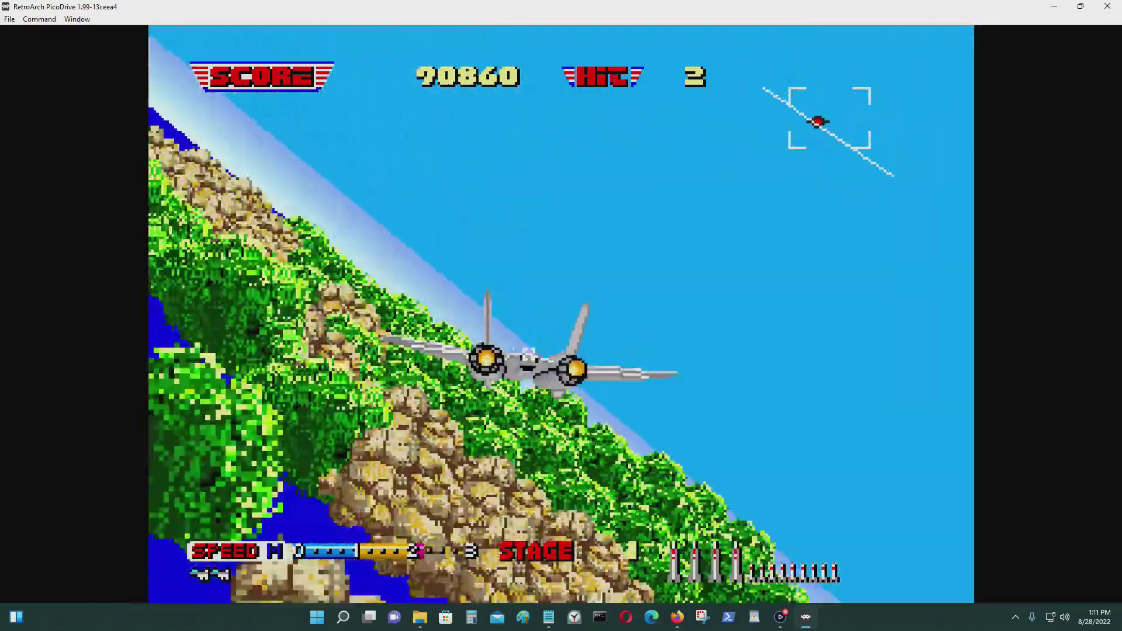
key(Right)
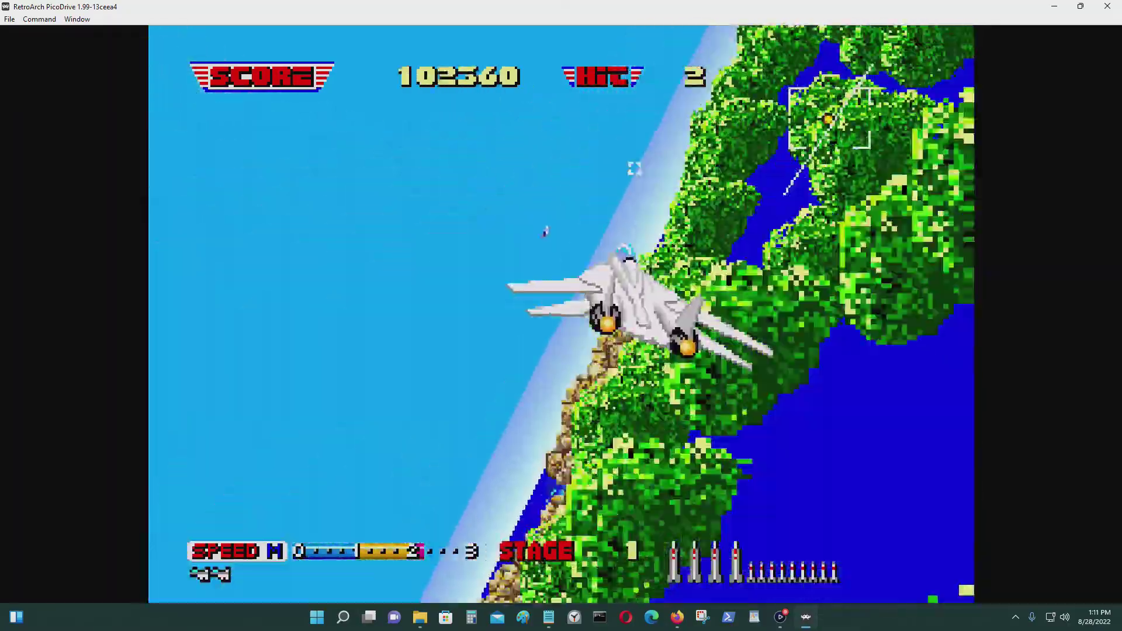
key(Left)
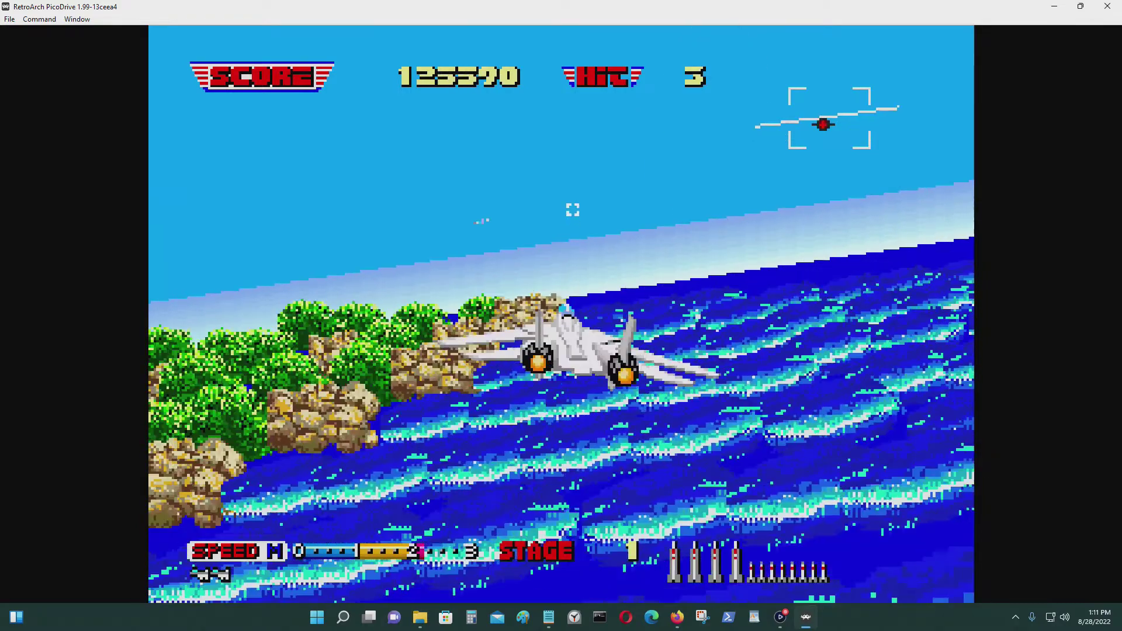
Close the running 32X game and maximize the RetroArch window.
key(F1)
key(Down)
key(Down)
key(Return)
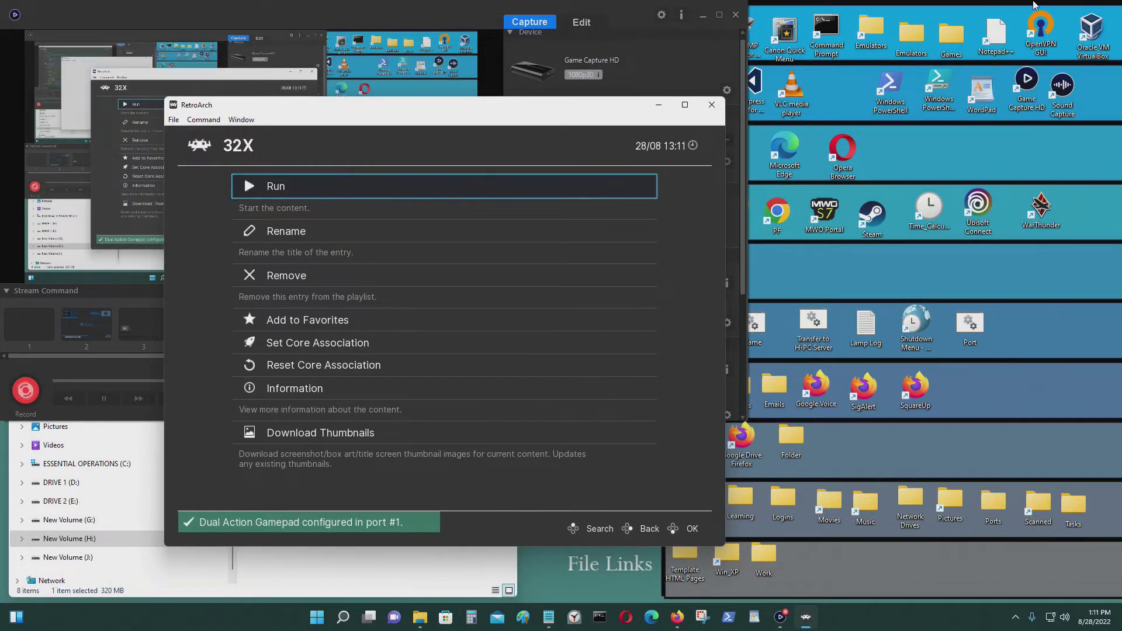
click(683, 108)
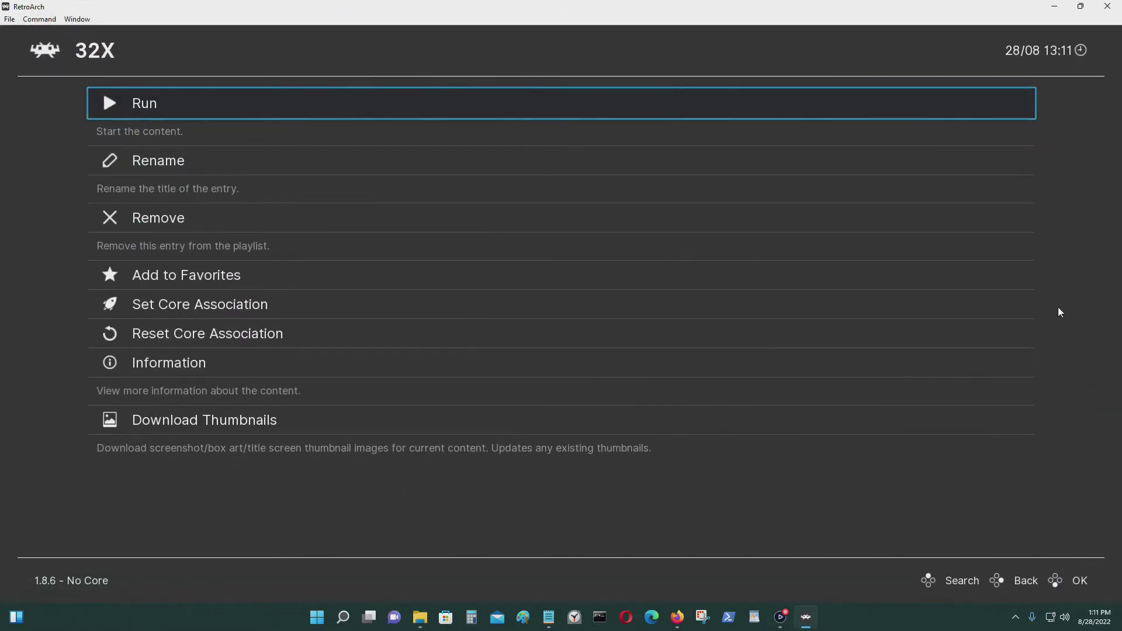
Leave the 32X game entry and enter the Mega-CD - Sega CD playlist.
key(BackSpace)
key(BackSpace)
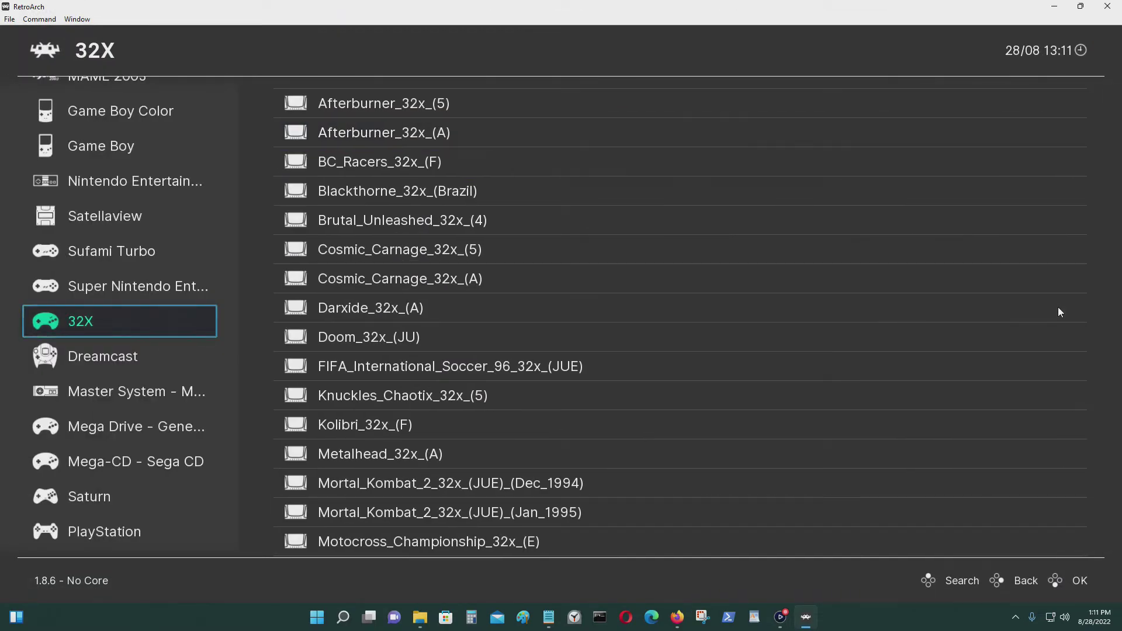
key(Down)
key(Down)
key(Down)
key(Down)
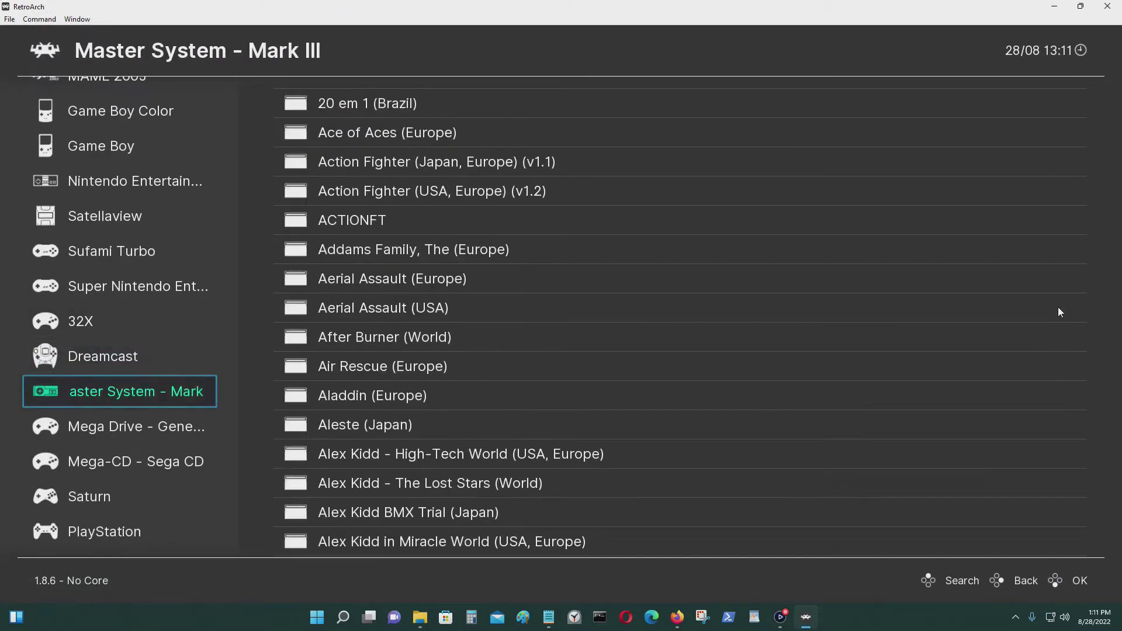
key(Right)
Open the entry options of Cobra Command (USA) in the Sega CD playlist.
key(Down)
key(Down)
key(Down)
key(Down)
key(Down)
key(Down)
key(Down)
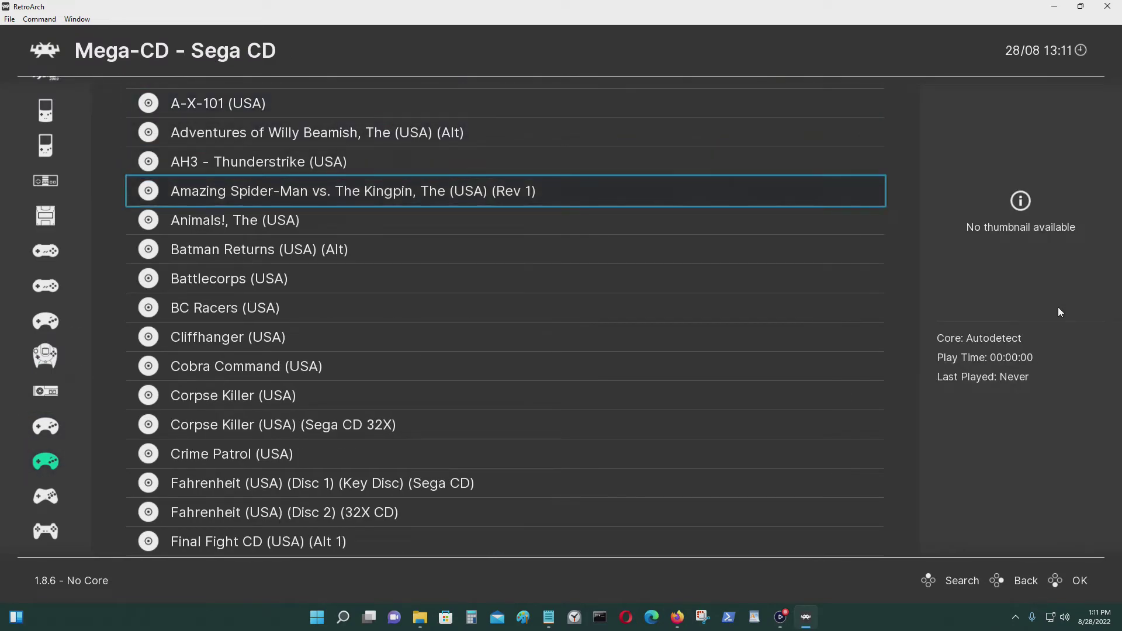
key(Down)
key(Down)
key(Down)
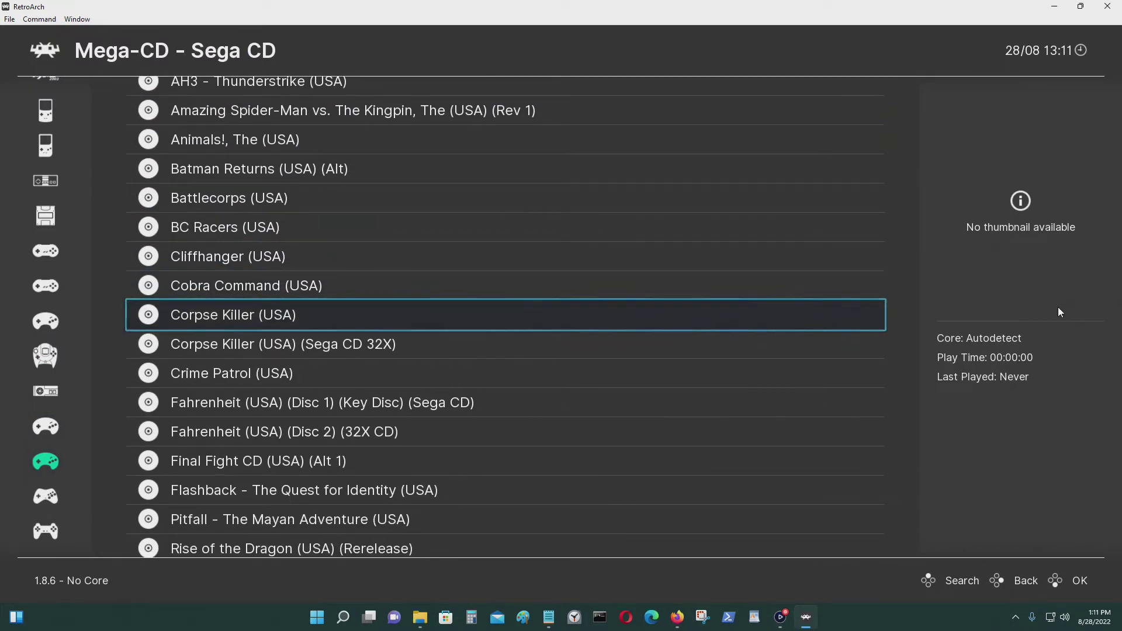
key(Return)
Set the game's core association to Sega - MS/MD/CD/32X (PicoDrive).
key(Down)
key(Down)
key(Down)
key(Down)
key(Return)
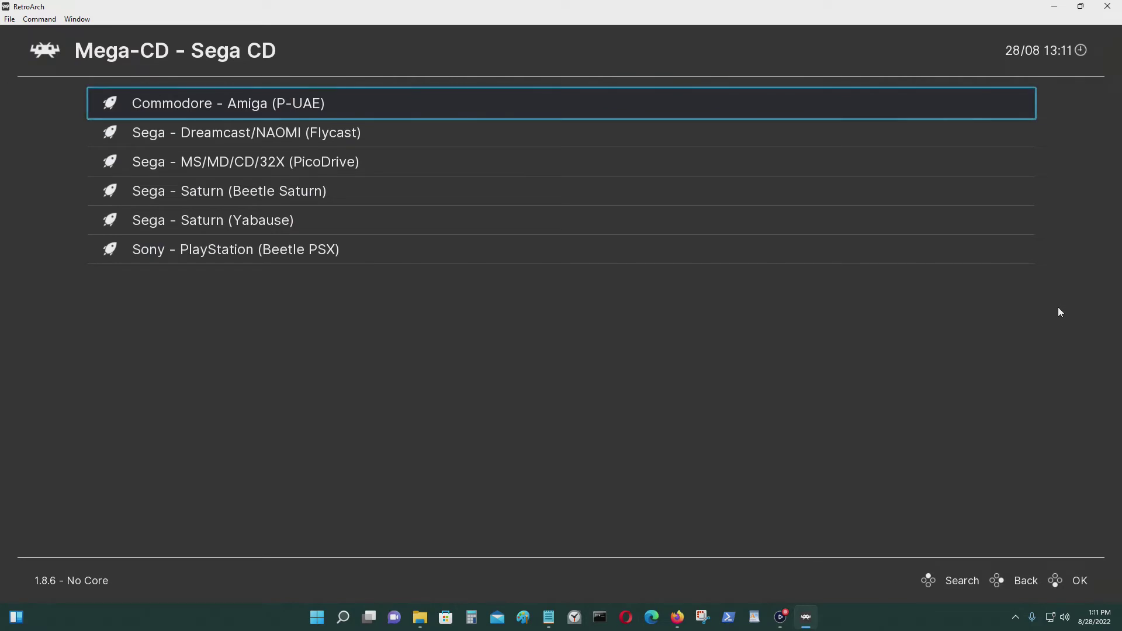
key(Down)
key(Down)
key(Return)
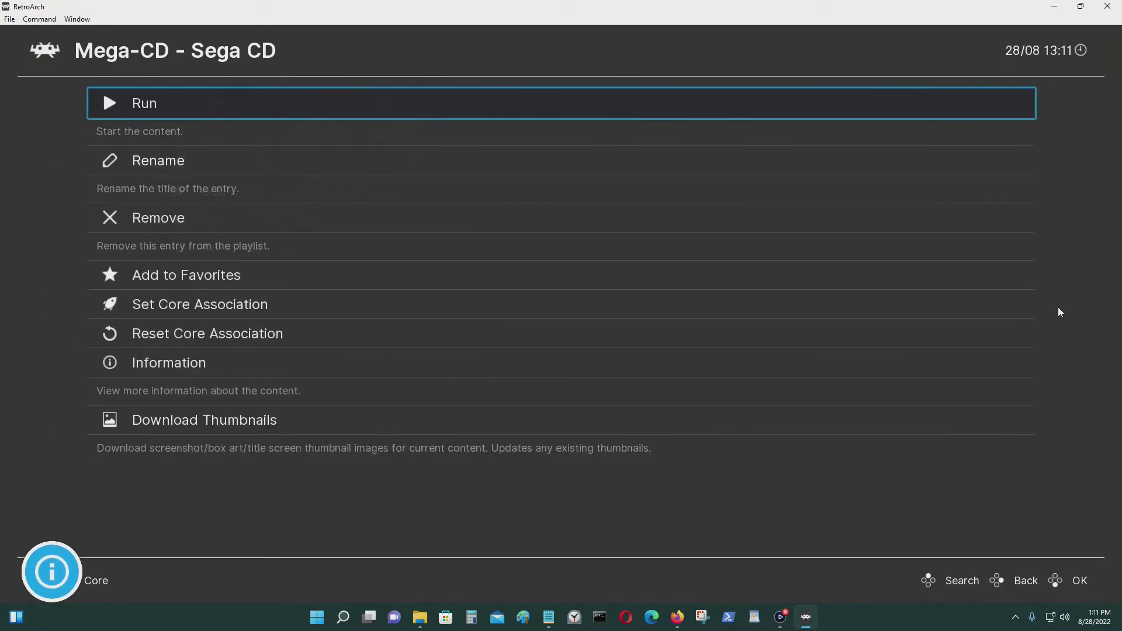
Run Cobra Command in a maximized window, pass the Sega CD BIOS screen and start the game.
key(Return)
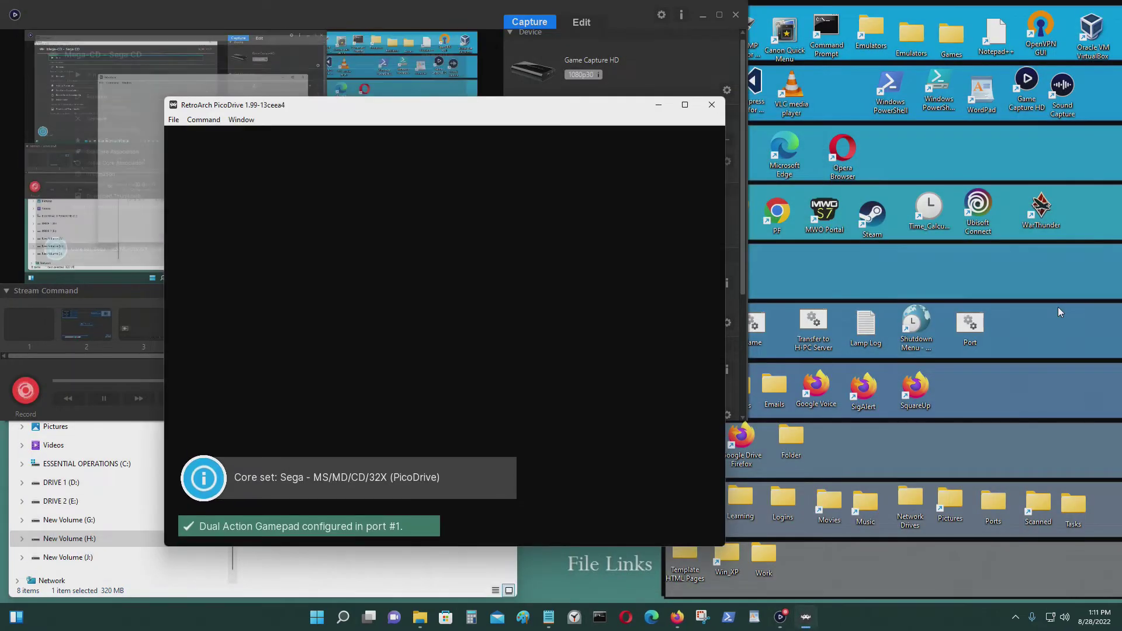
click(685, 105)
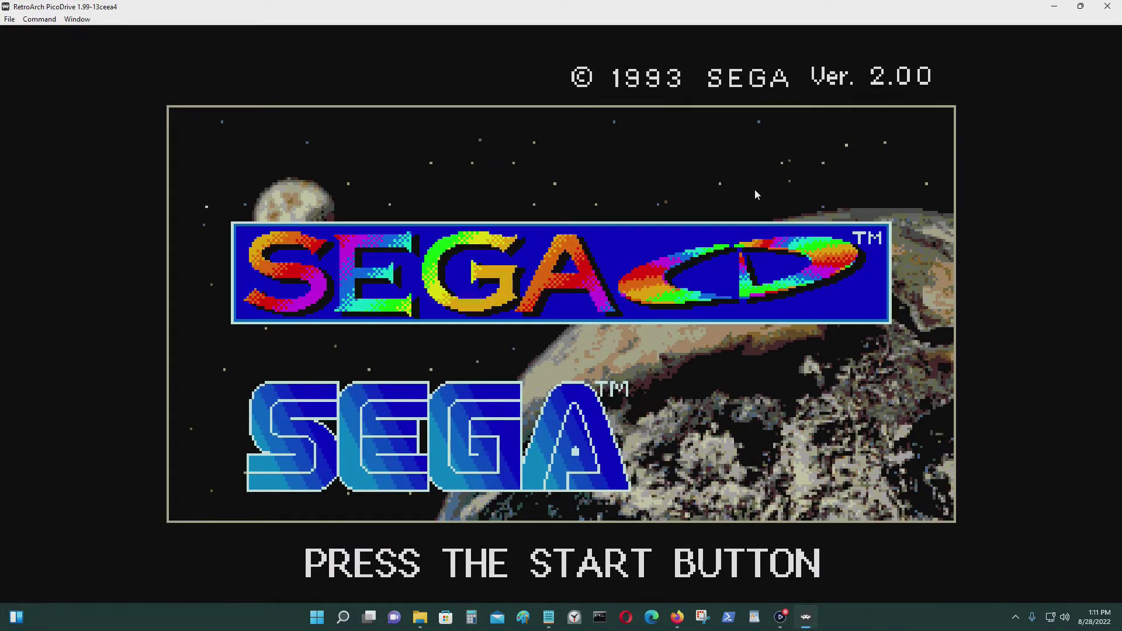
key(Return)
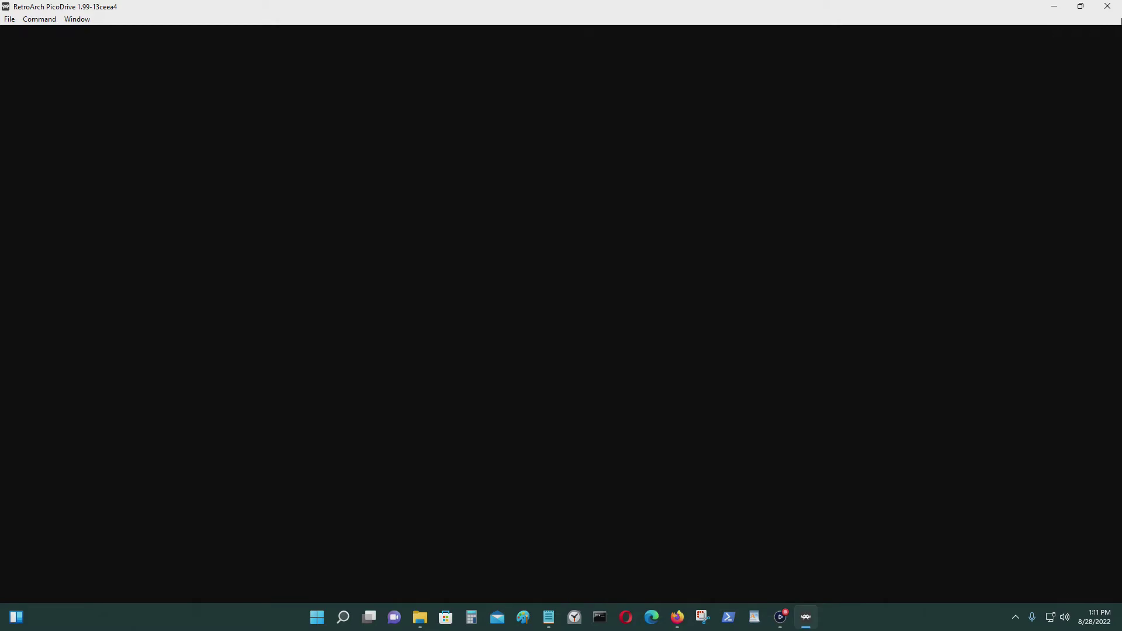
key(Return)
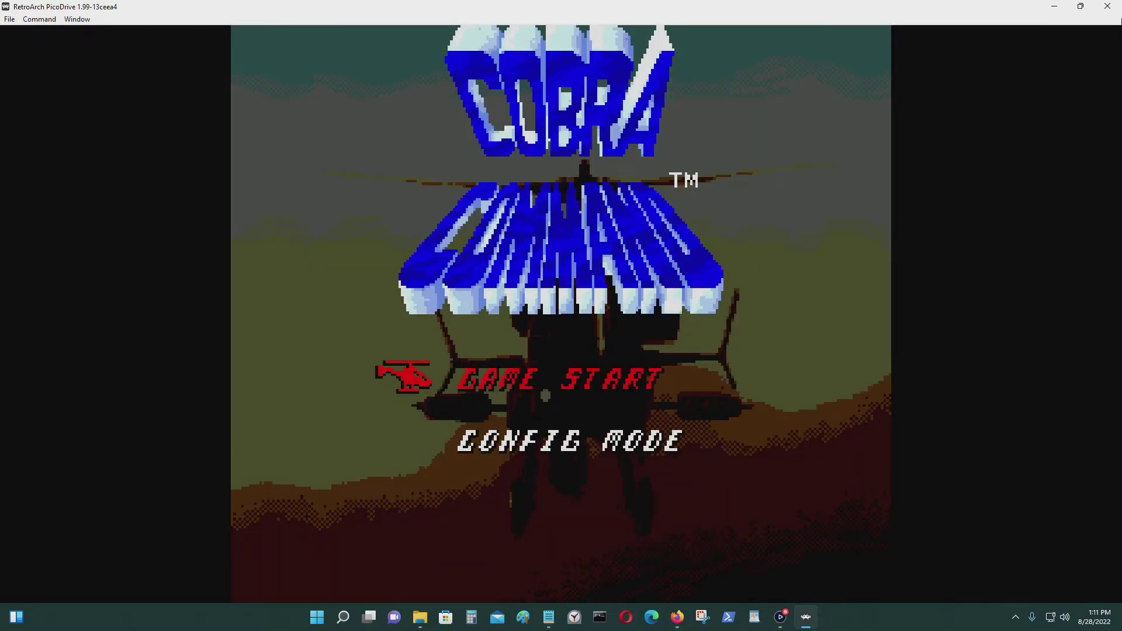
key(Return)
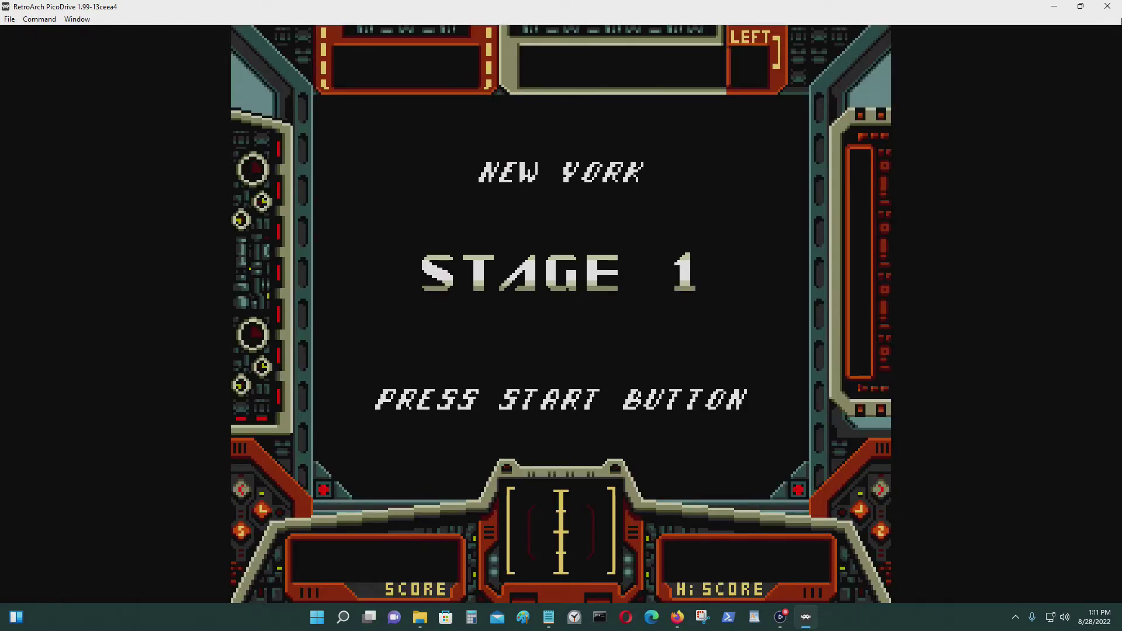
Start Stage 1 (New York) of Cobra Command and steer the crosshair over the harbour and skyline while testing the controls.
key(Return)
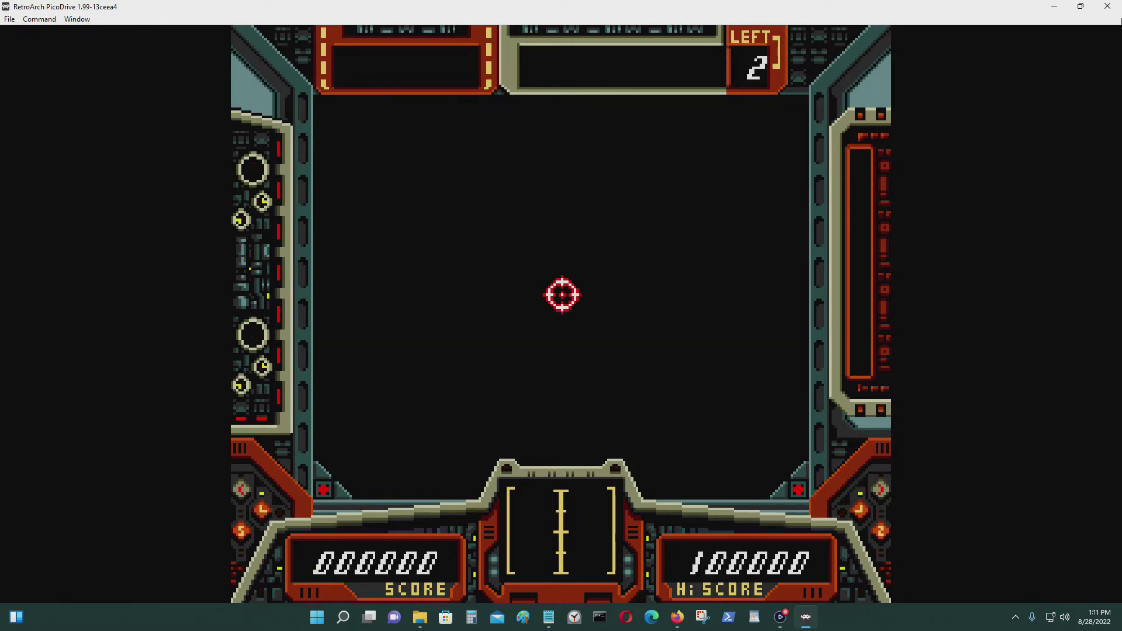
key(Left)
key(Down)
key(Right)
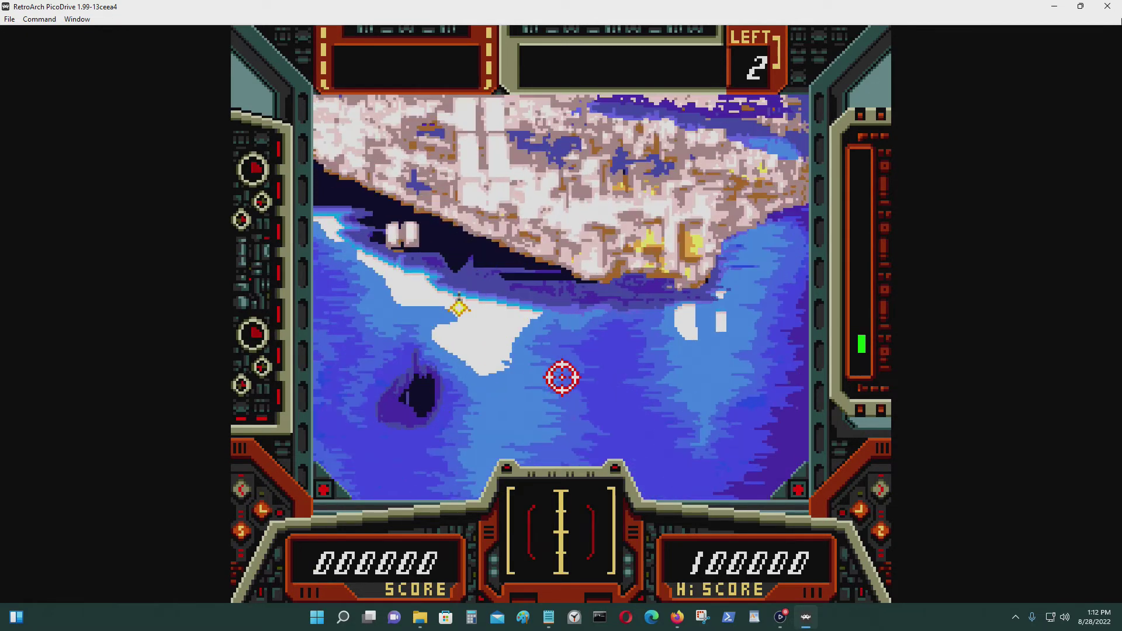
key(Up)
key(Left)
key(Up)
key(Right)
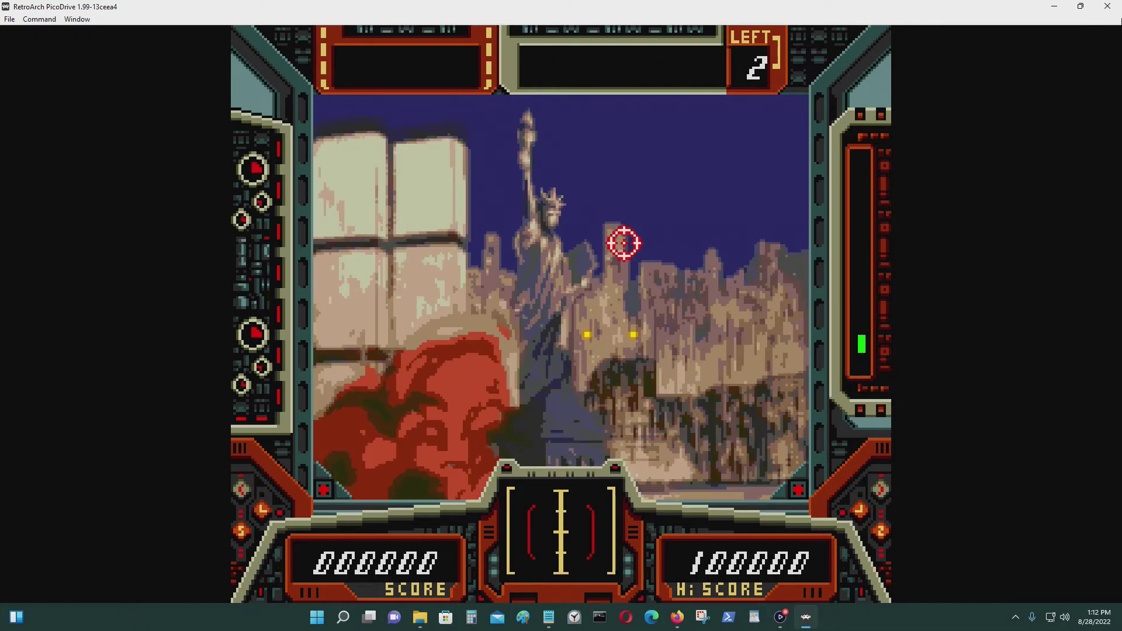
key(Right)
key(Up)
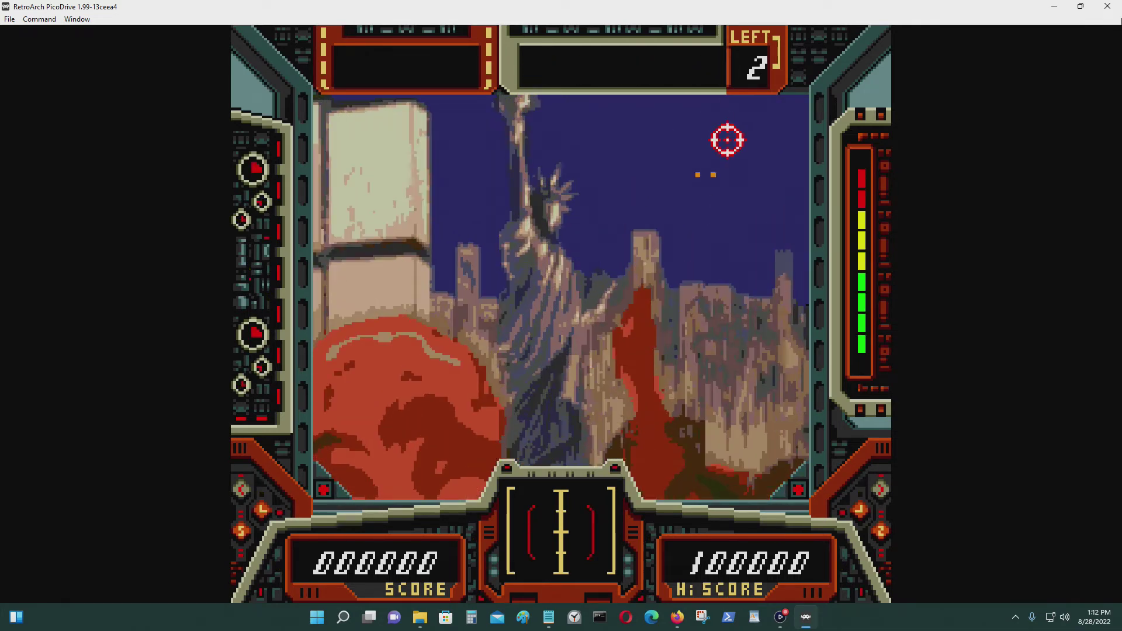
Move the crosshair around the Statue of Liberty and fire at the enemies near it.
key(Left)
key(Down)
key(Right)
key(Left)
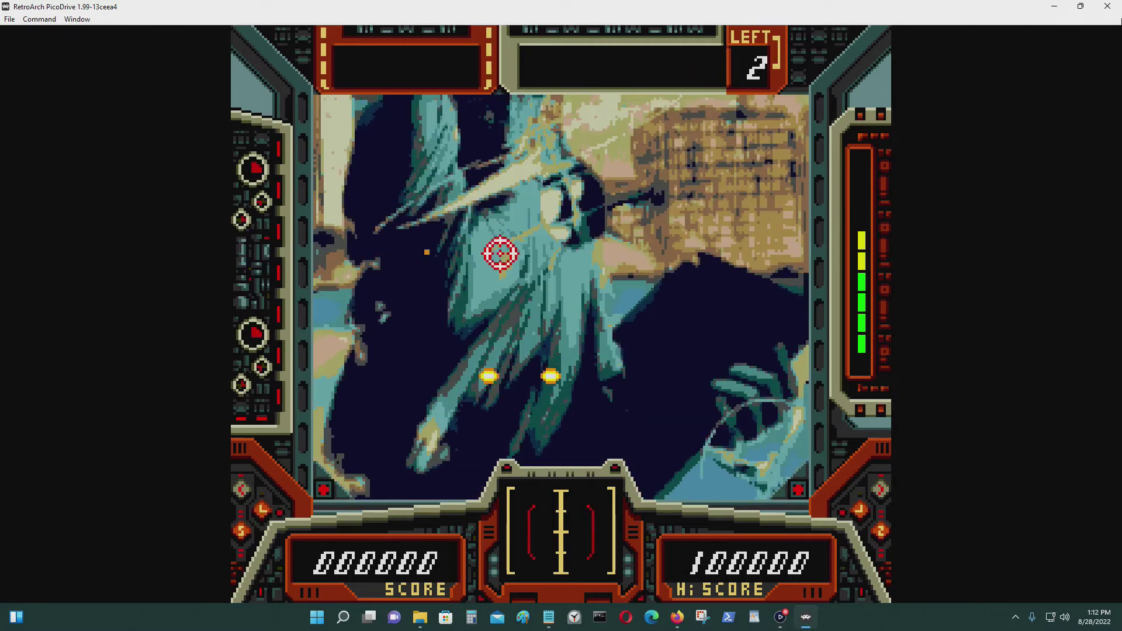
key(Right)
key(Up)
key(Right)
key(Down)
key(z)
key(Left)
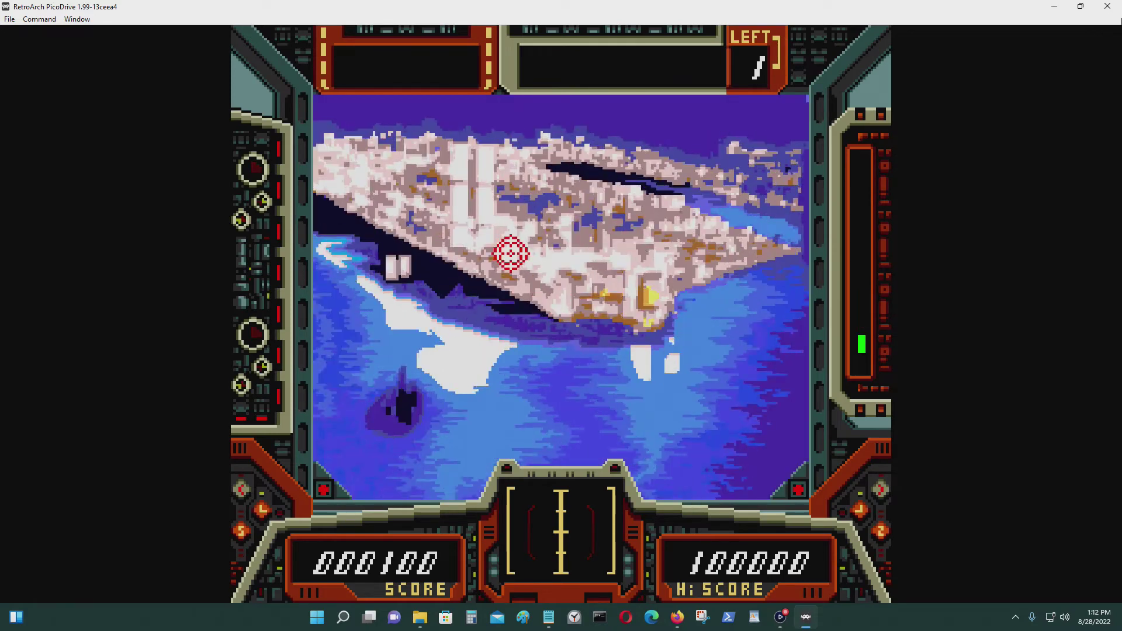
Play the New York stage again with the next life, aiming at the enemy helicopters and following the flight directions.
key(Right)
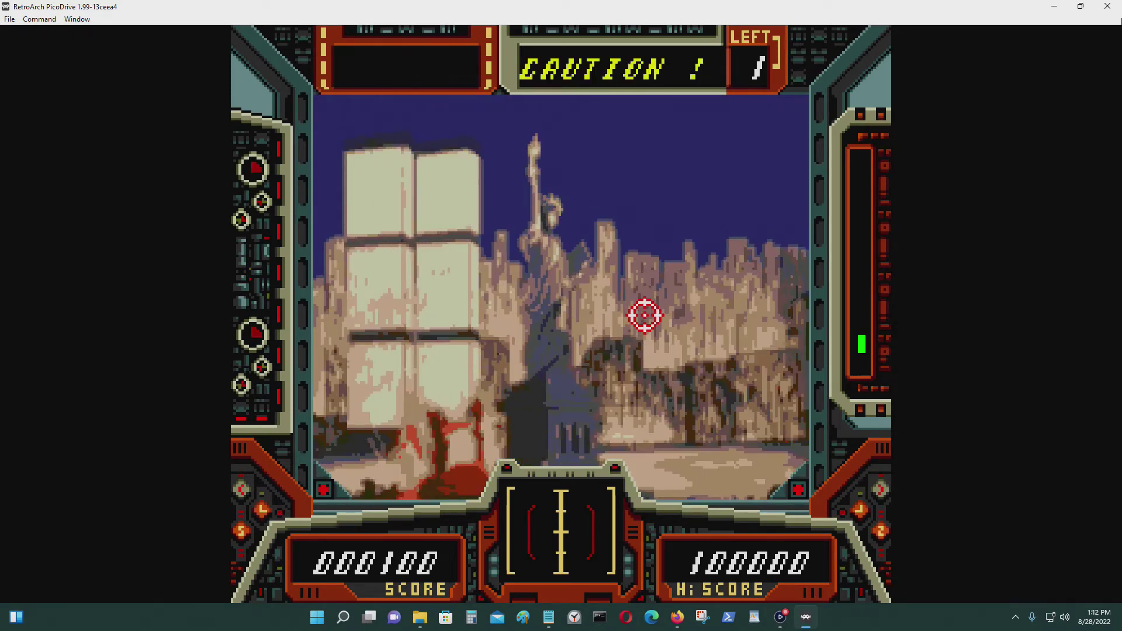
key(Up)
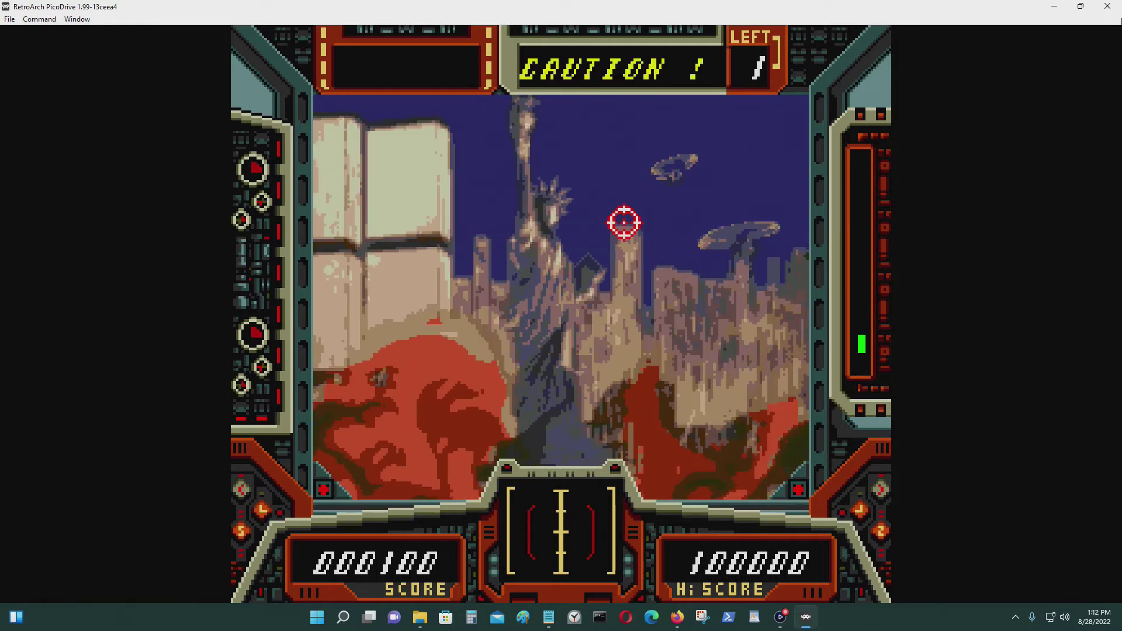
key(Left)
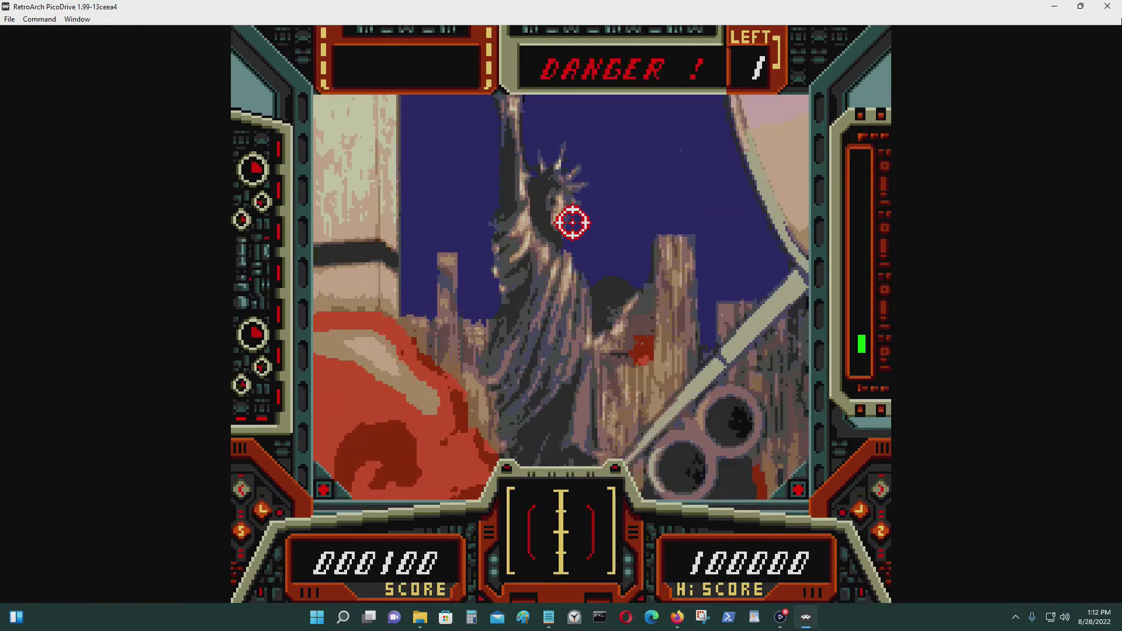
key(Left)
key(Right)
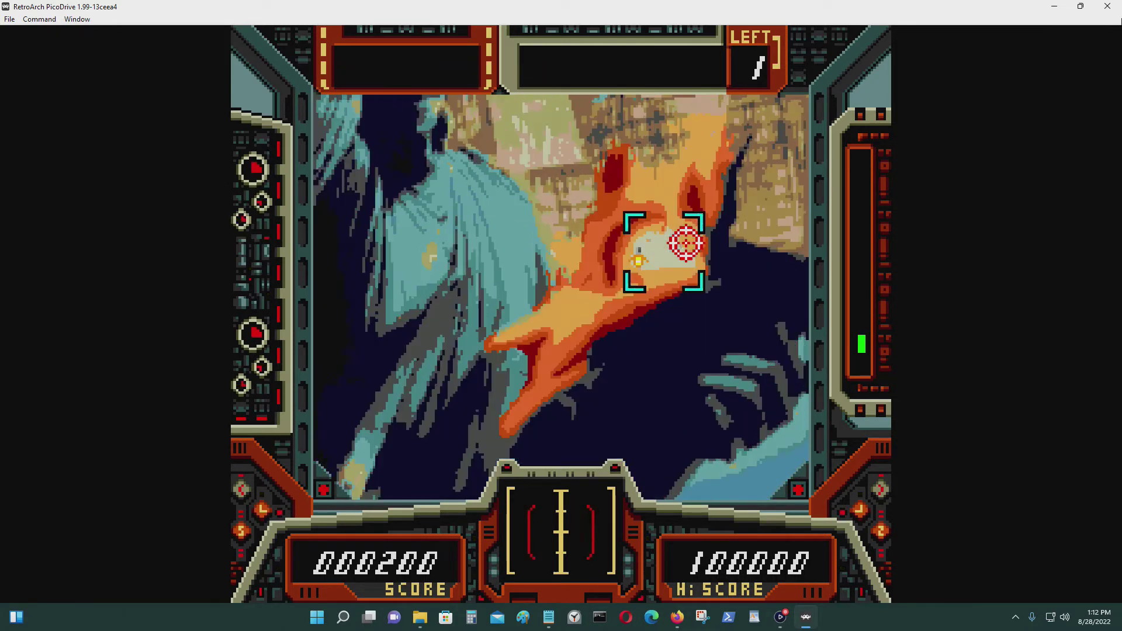
key(Left)
key(Right)
key(Up)
key(Left)
key(Down)
key(Right)
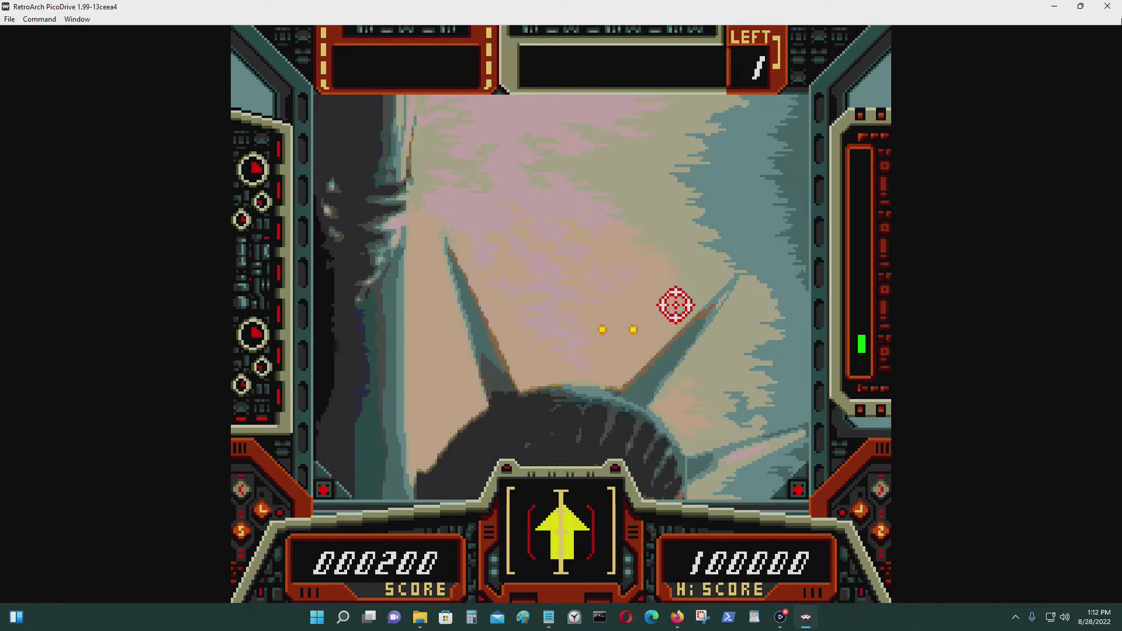
key(Down)
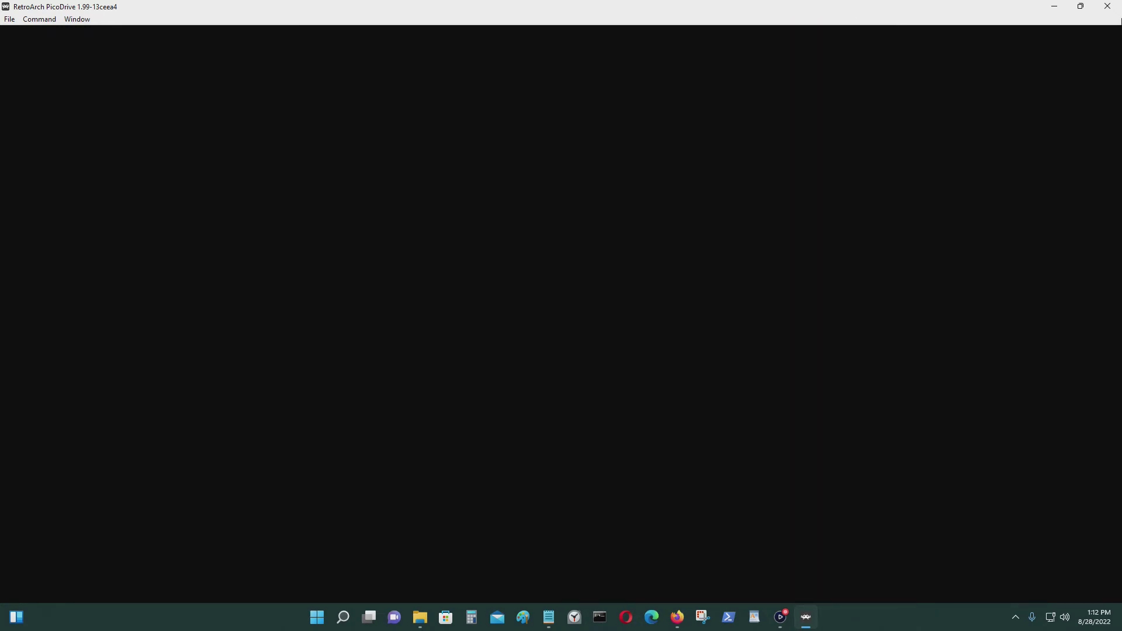
Close the running Cobra Command content and return to the game's entry options in the Sega CD playlist.
key(F1)
key(Down)
key(Down)
key(Return)
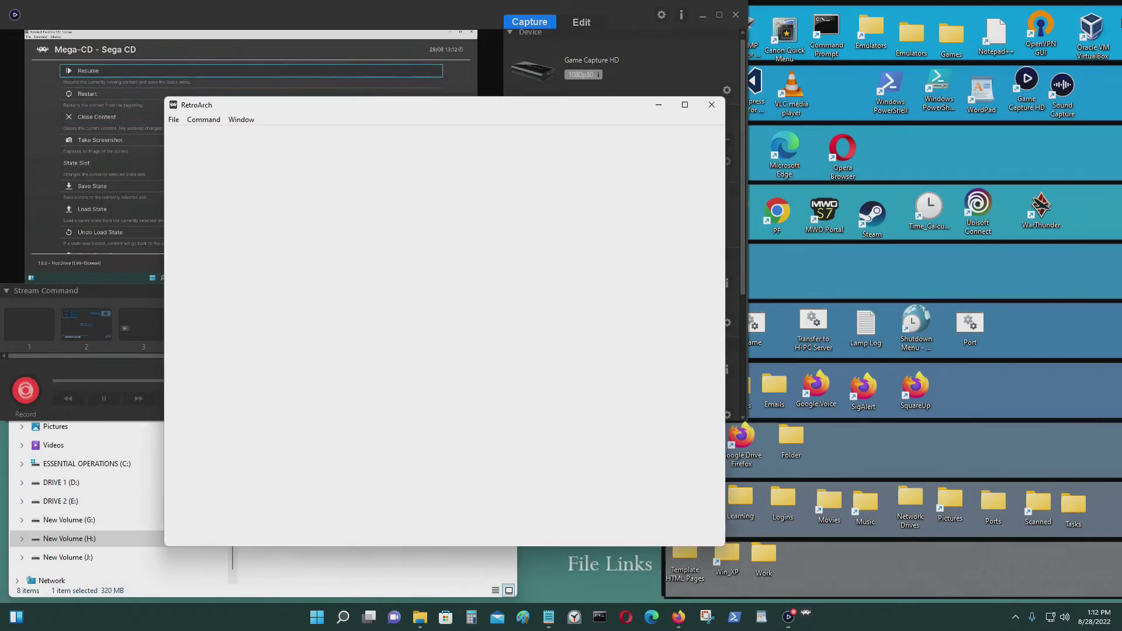
key(Up)
key(Up)
key(Up)
key(Up)
key(Up)
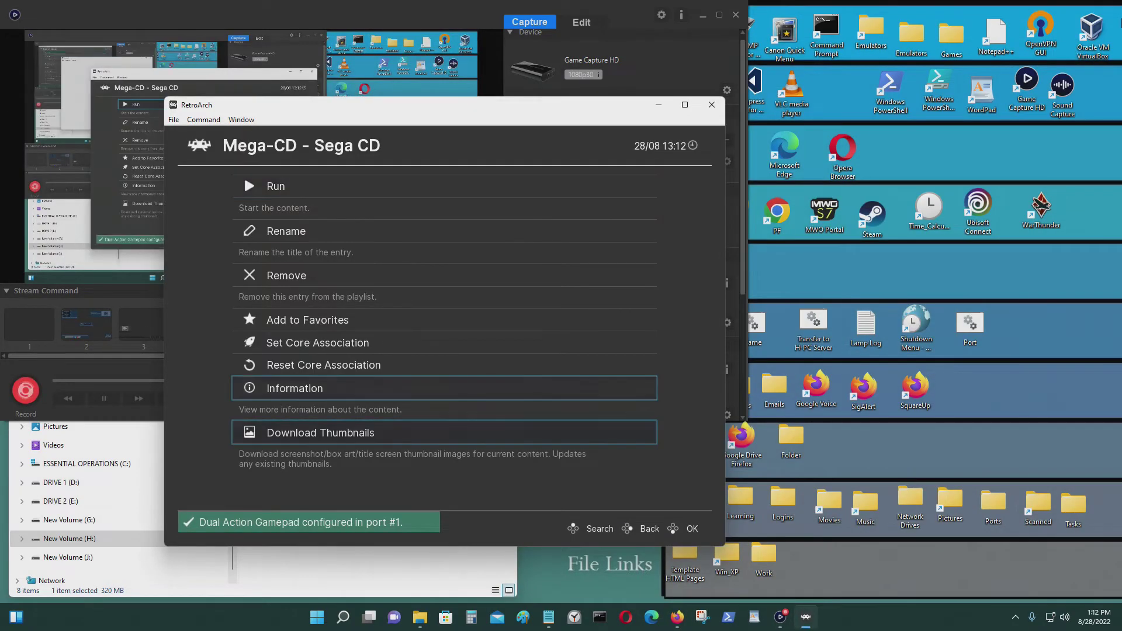